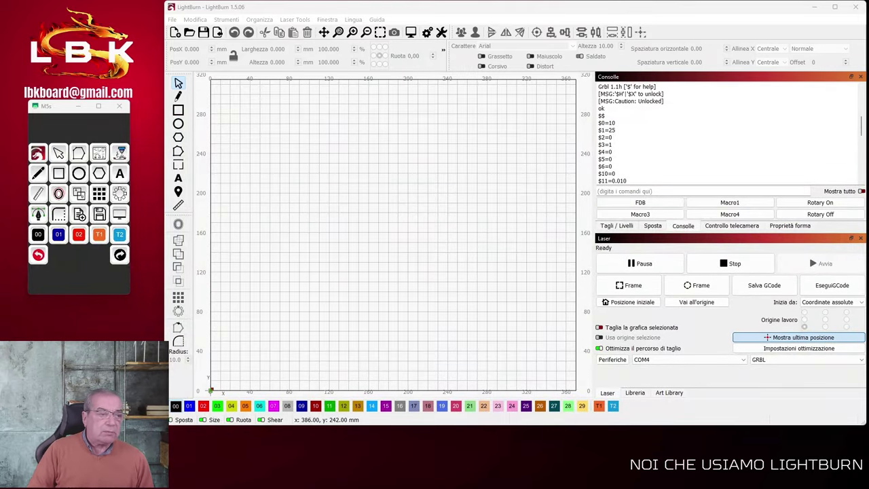
# - Open the LightBurn preferences folder in File Explorer and go into its backup subfolder
pyautogui.click(173, 21)
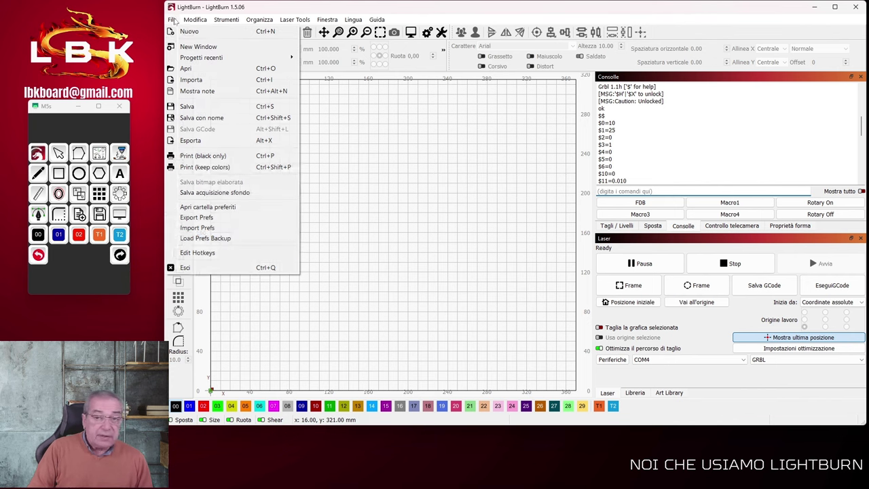
pyautogui.click(197, 207)
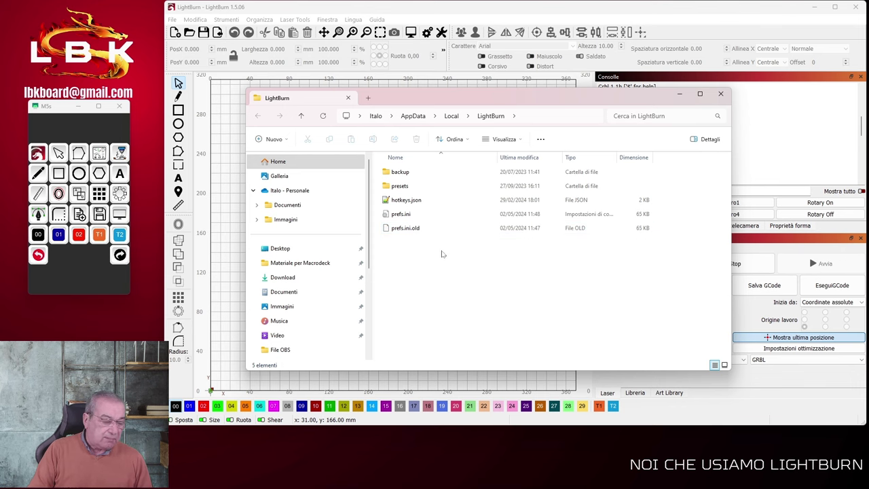
pyautogui.doubleClick(403, 175)
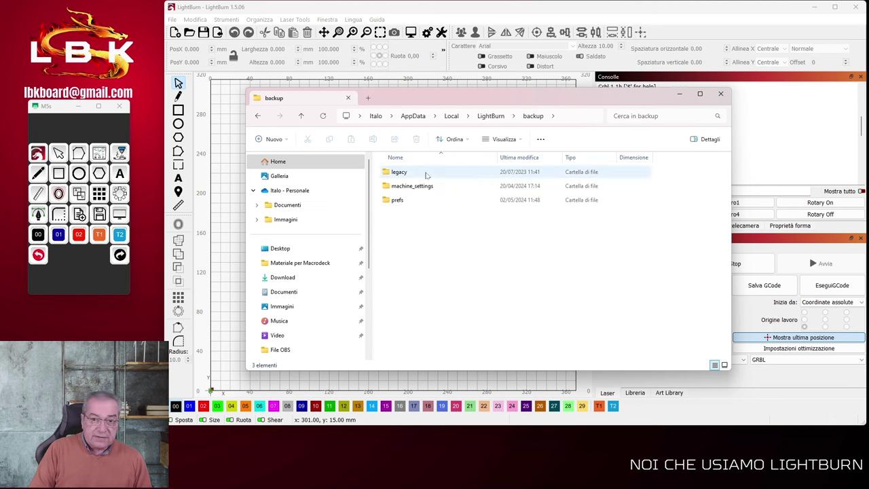
# - Inspect the machine_settings backup folder down to its .lbset file, and return to the backup folder
pyautogui.moveTo(425, 175)
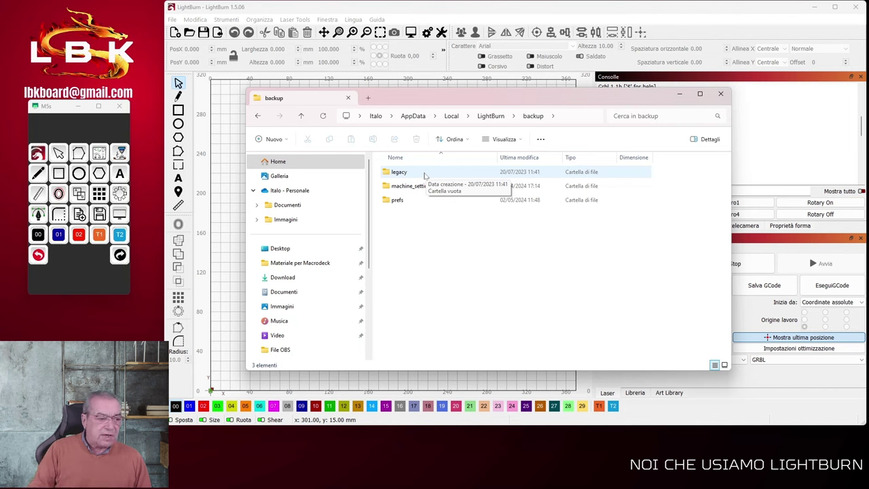
pyautogui.doubleClick(436, 189)
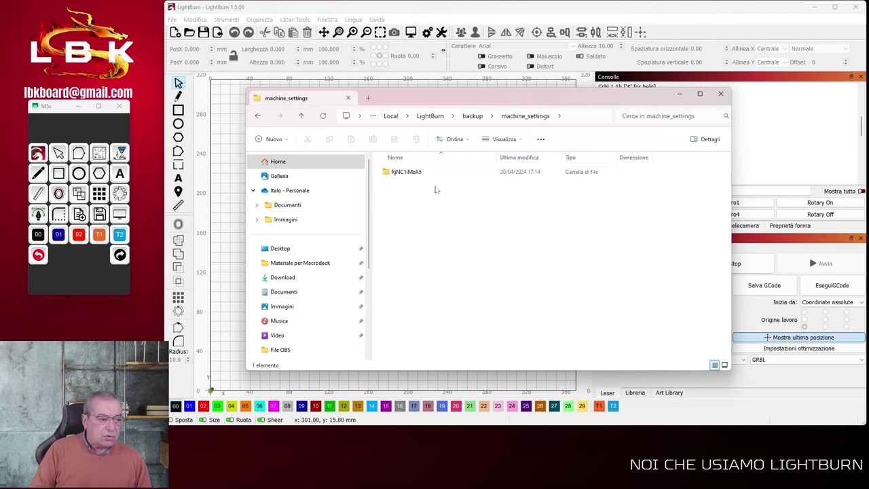
pyautogui.doubleClick(422, 174)
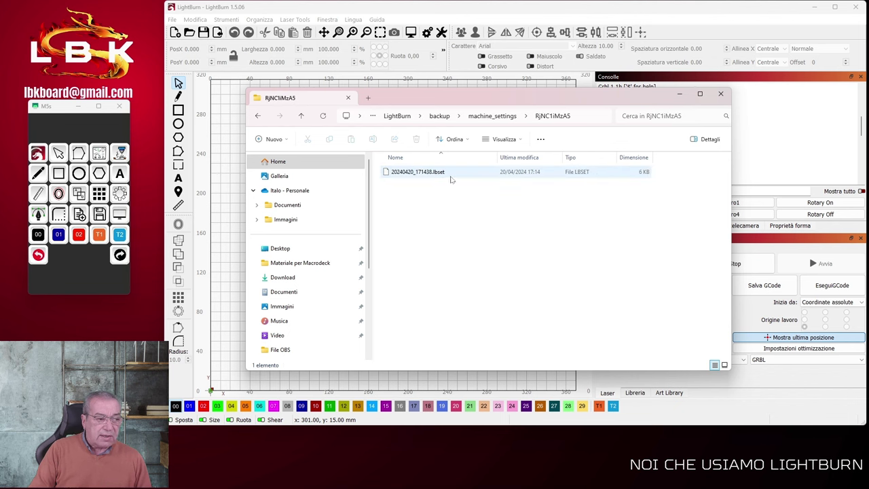
pyautogui.click(487, 117)
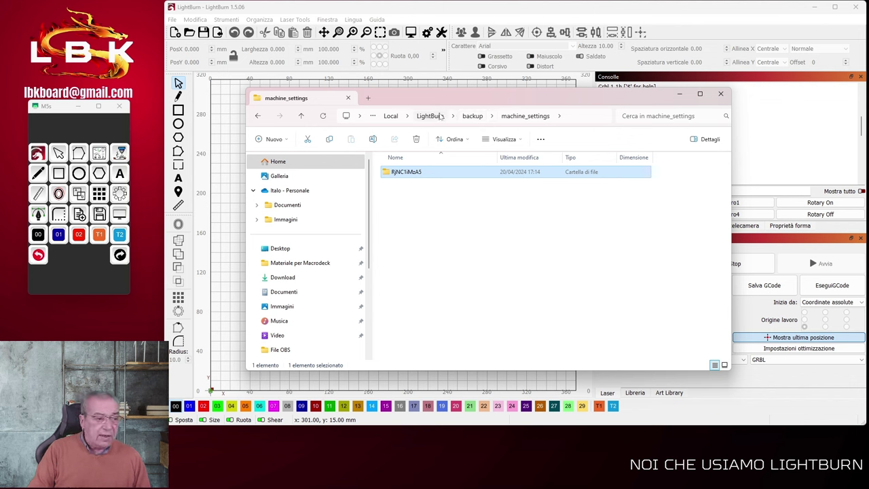
pyautogui.click(473, 116)
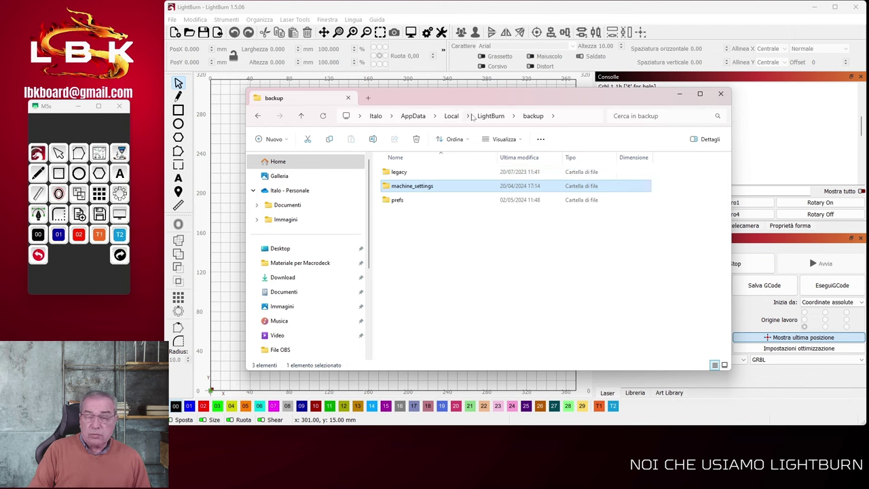
# - Open the prefs backup folder and go to the most recent .lbprefs files at the end of the list
pyautogui.doubleClick(429, 202)
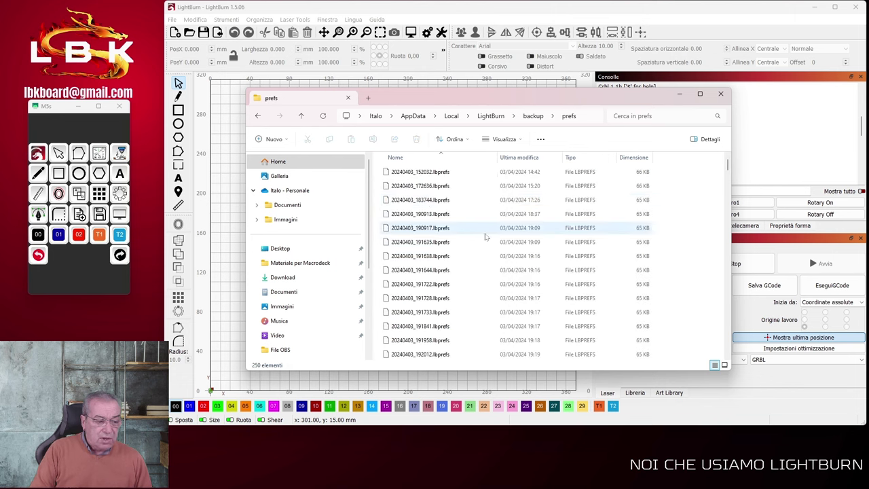
pyautogui.scroll(-15, 486, 237)
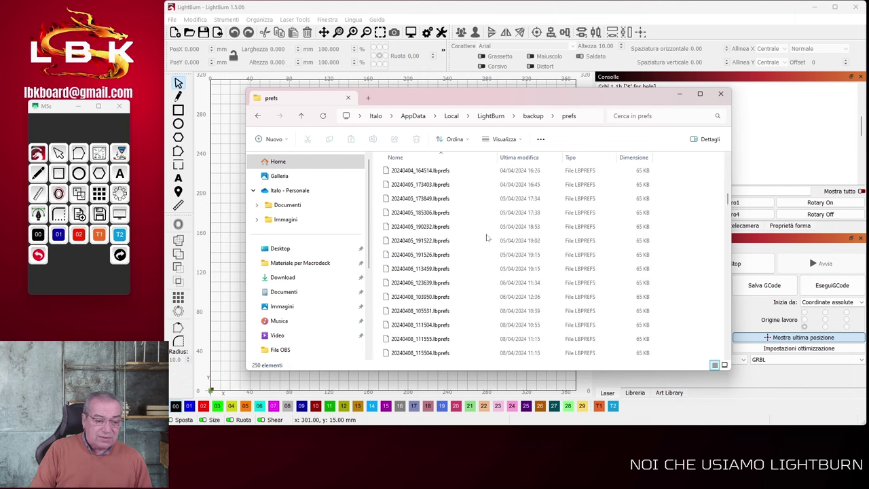
pyautogui.scroll(-15, 486, 238)
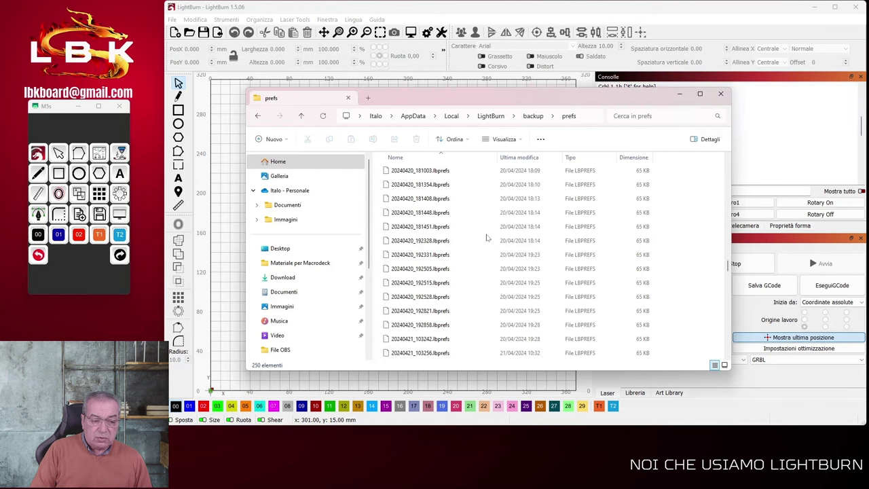
pyautogui.scroll(-12, 486, 237)
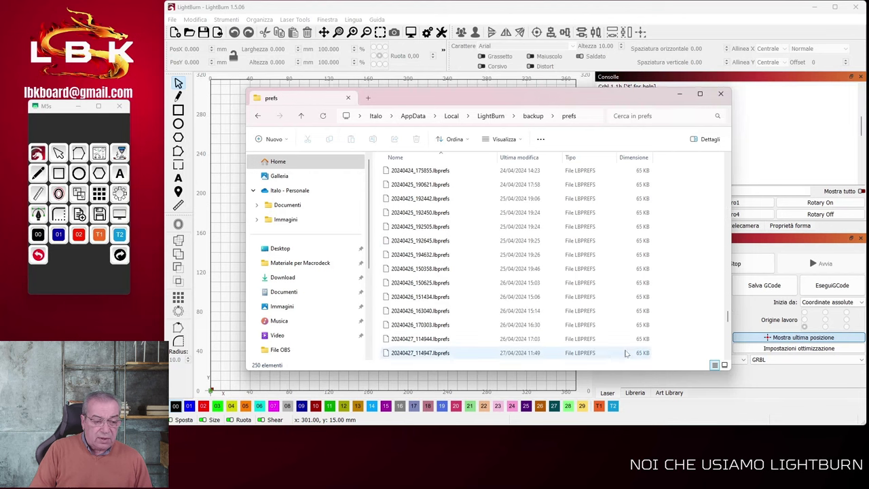
pyautogui.scroll(-8, 601, 327)
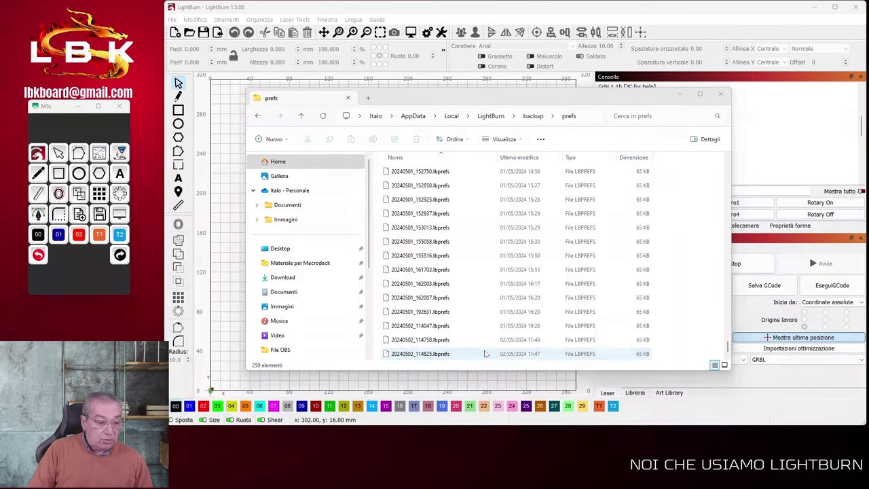
# - Open the backup file 20240502_114825.lbprefs in Notepad and skim through its stored preferences
pyautogui.click(484, 353)
pyautogui.rightClick(486, 354)
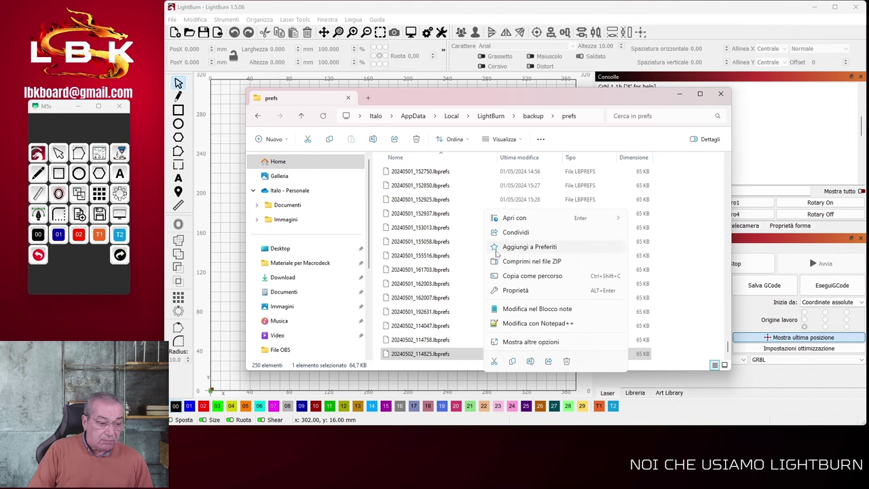
pyautogui.click(525, 311)
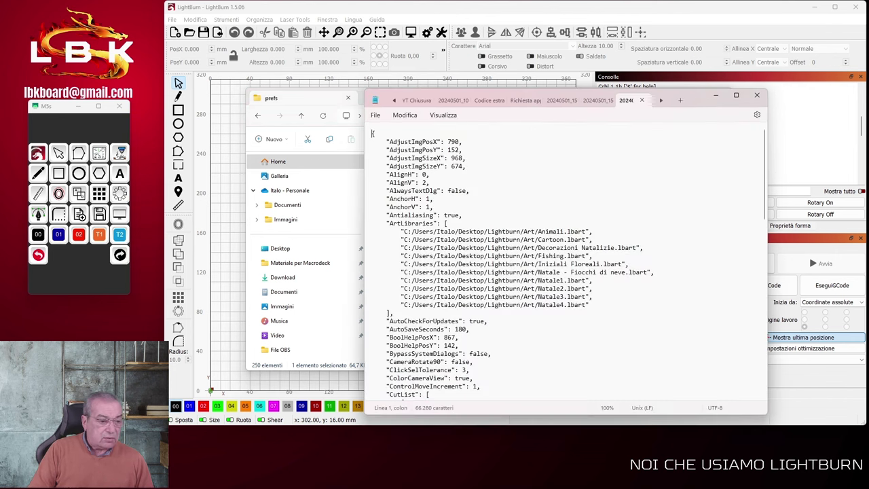
pyautogui.scroll(-13, 536, 212)
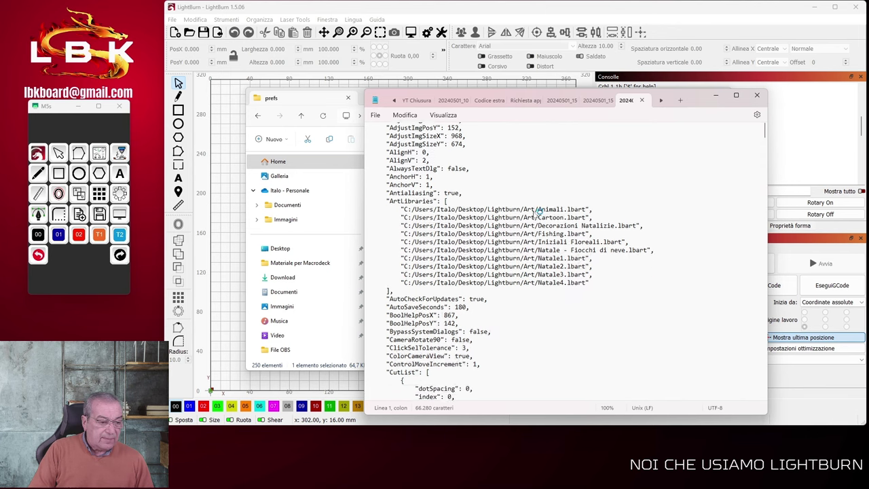
pyautogui.scroll(-10, 536, 213)
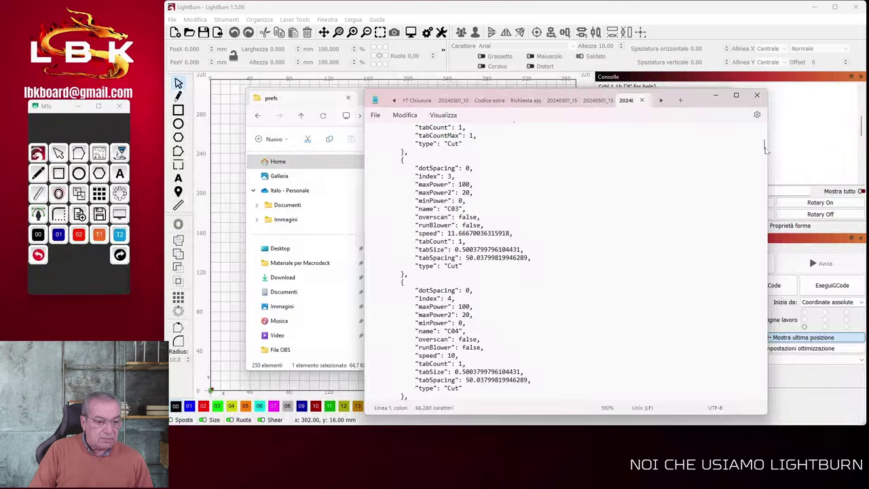
pyautogui.moveTo(765, 151); pyautogui.dragTo(743, 127)
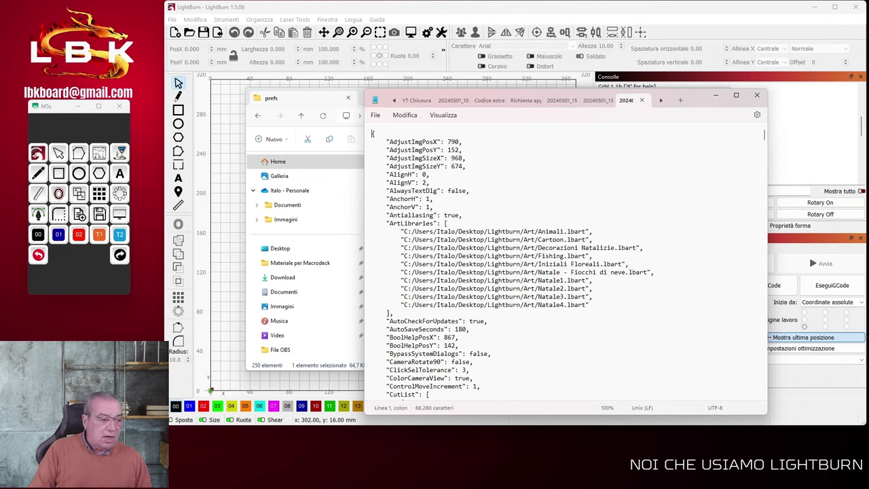
# - Examine the ArtLibraries entries in the preferences file and compare them with the libraries loaded in LightBurn's Art Library
pyautogui.scroll(-3, 515, 264)
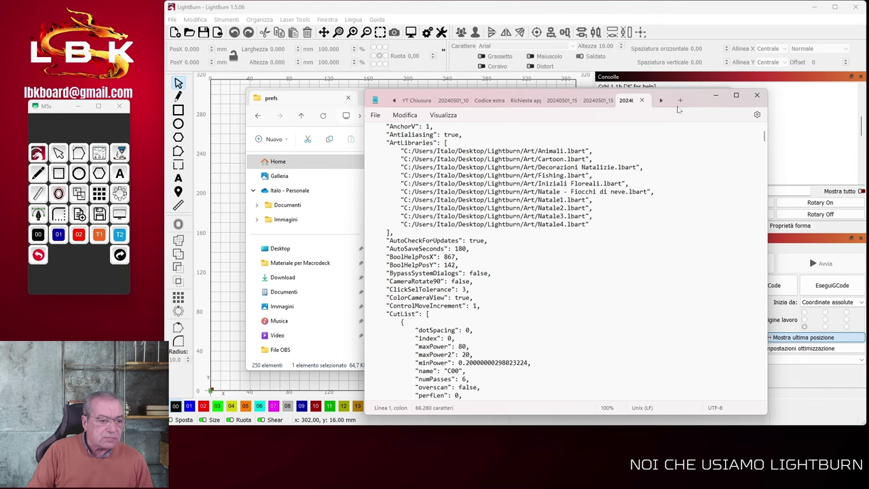
pyautogui.moveTo(695, 100); pyautogui.dragTo(528, 66)
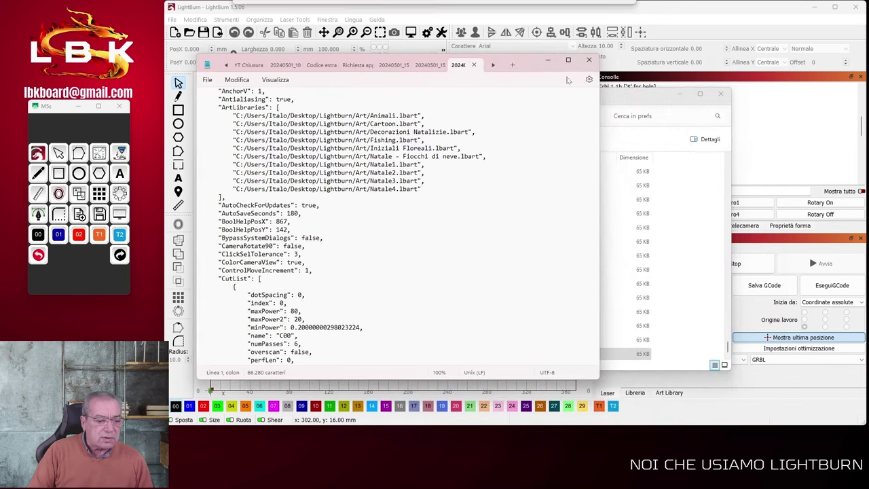
pyautogui.moveTo(648, 102); pyautogui.dragTo(533, 65)
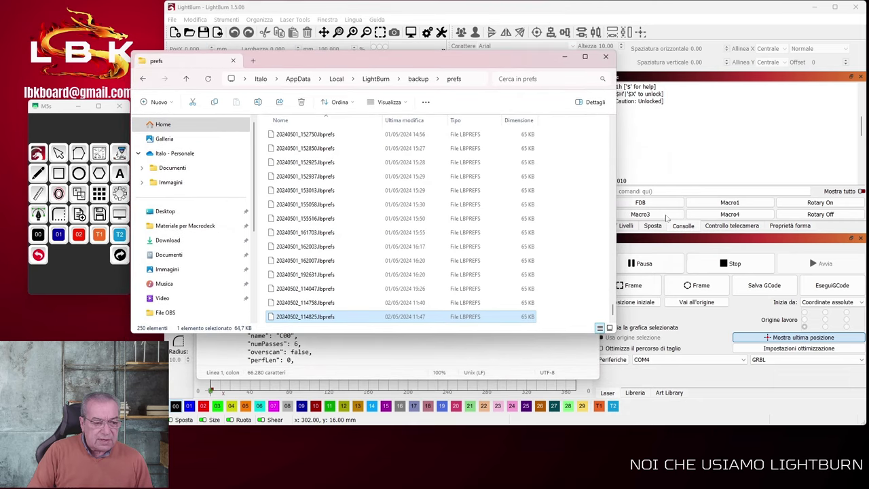
pyautogui.click(676, 396)
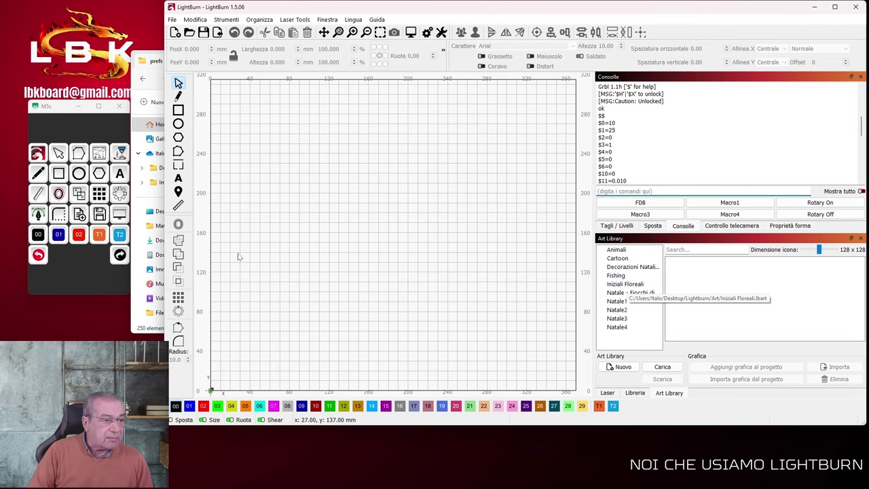
# - Switch back to the preferences file in Notepad and examine its CutList entries and the cut and image layer settings
pyautogui.click(148, 196)
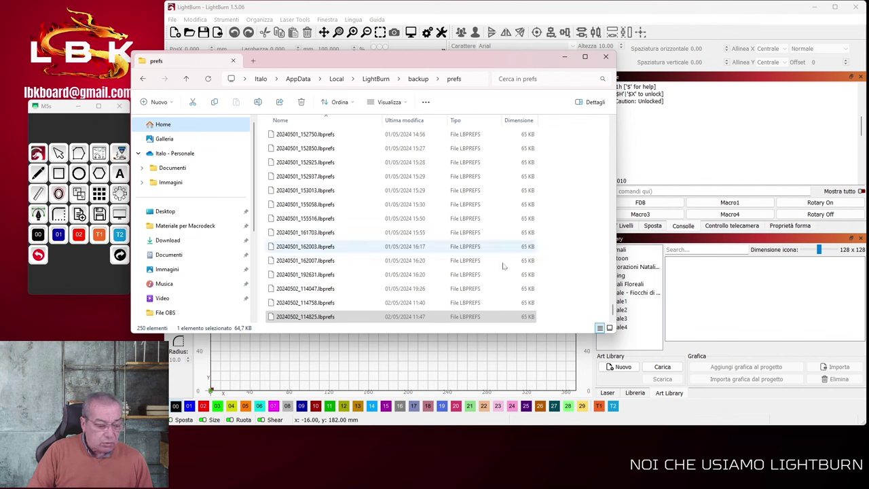
pyautogui.moveTo(588, 485)
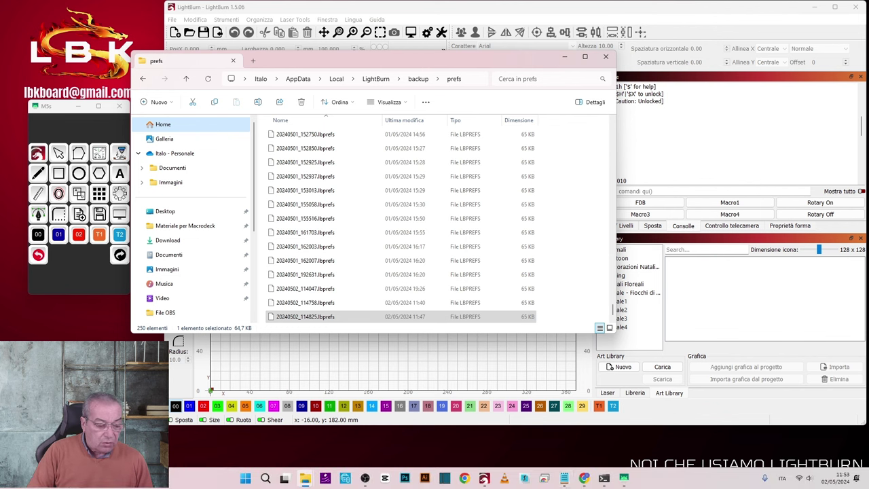
pyautogui.click(563, 478)
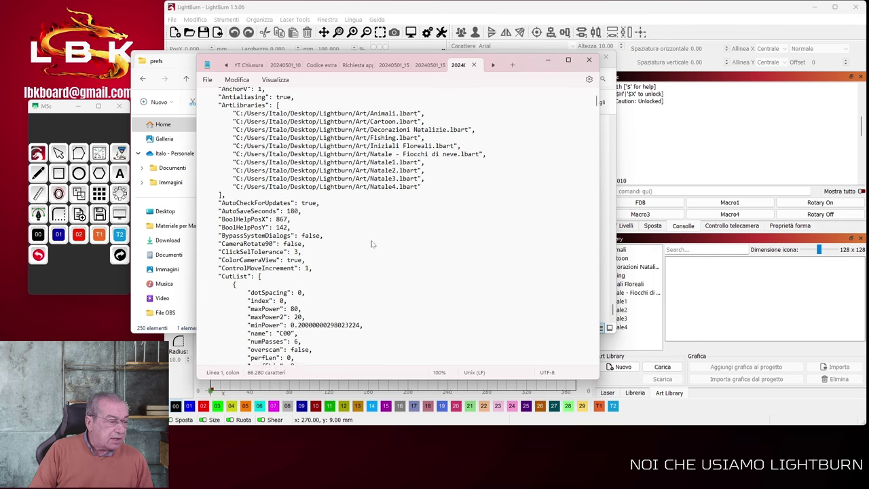
pyautogui.scroll(-2, 374, 242)
pyautogui.scroll(-3, 381, 214)
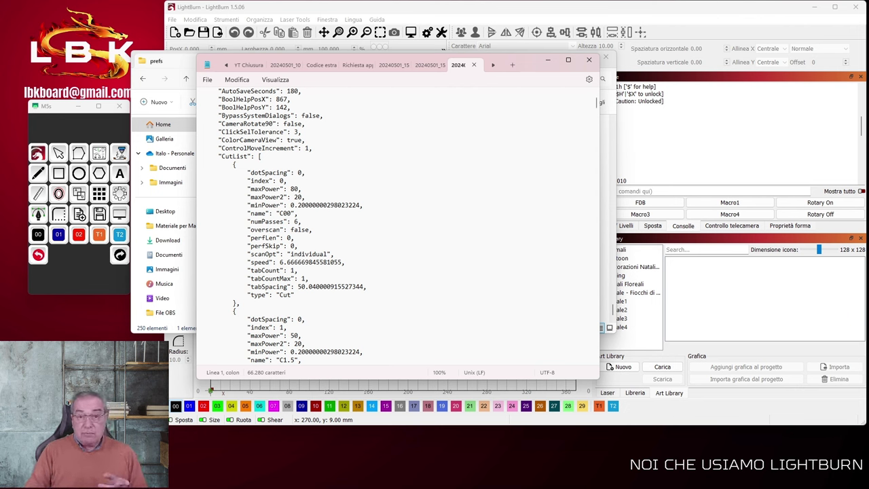
pyautogui.scroll(-1, 397, 227)
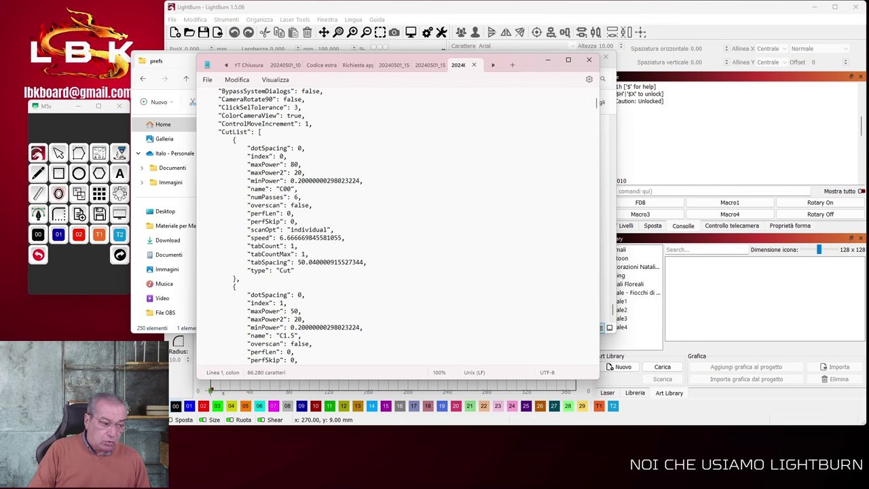
pyautogui.scroll(-20, 401, 224)
pyautogui.scroll(-20, 447, 182)
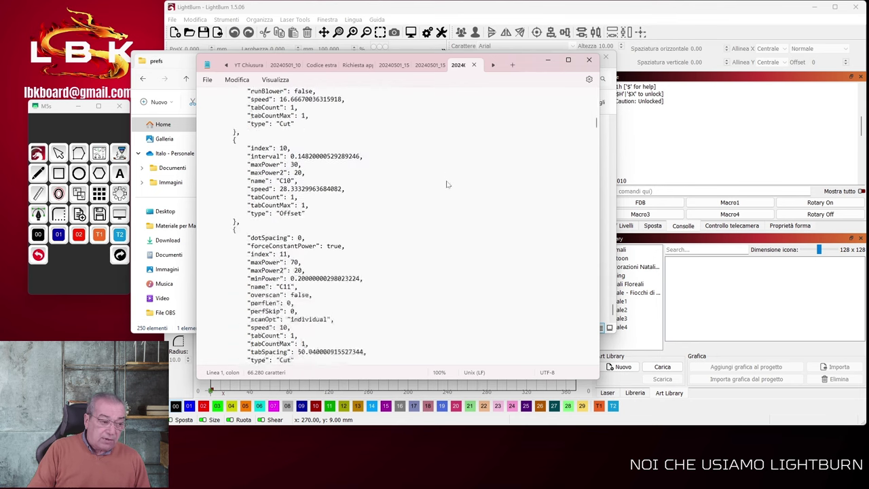
pyautogui.scroll(-20, 447, 182)
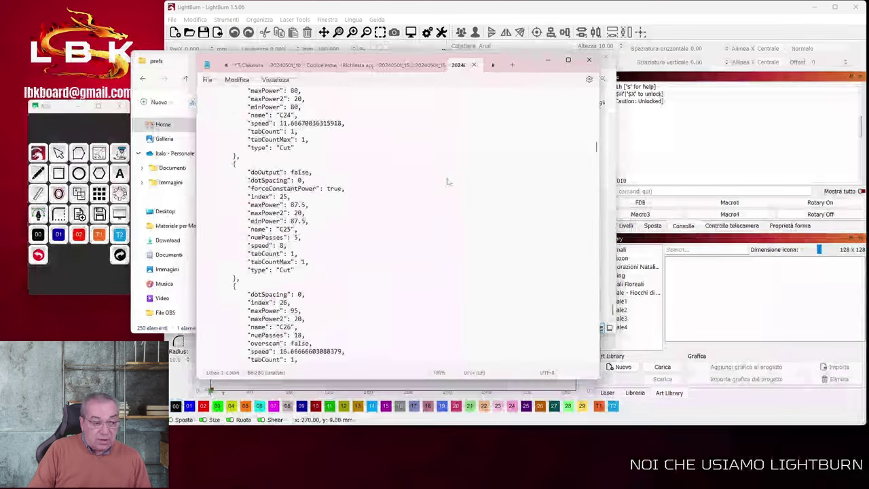
pyautogui.scroll(-20, 445, 182)
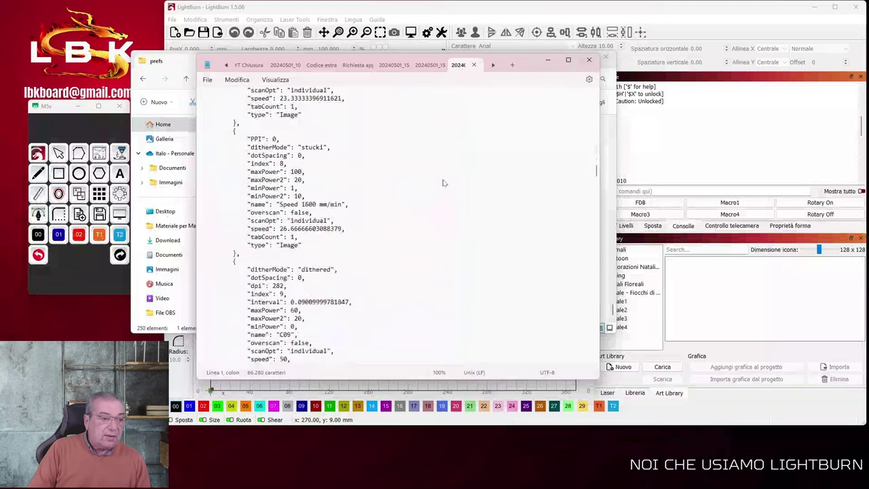
pyautogui.scroll(-20, 447, 182)
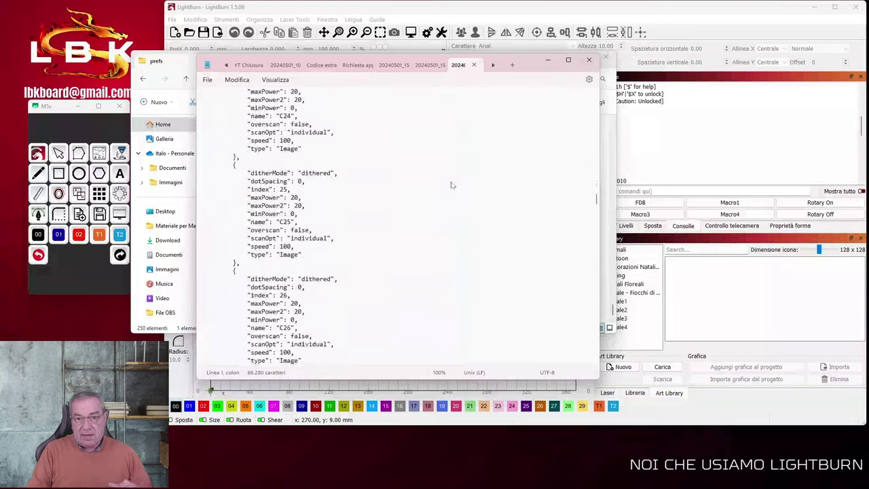
pyautogui.scroll(-14, 455, 185)
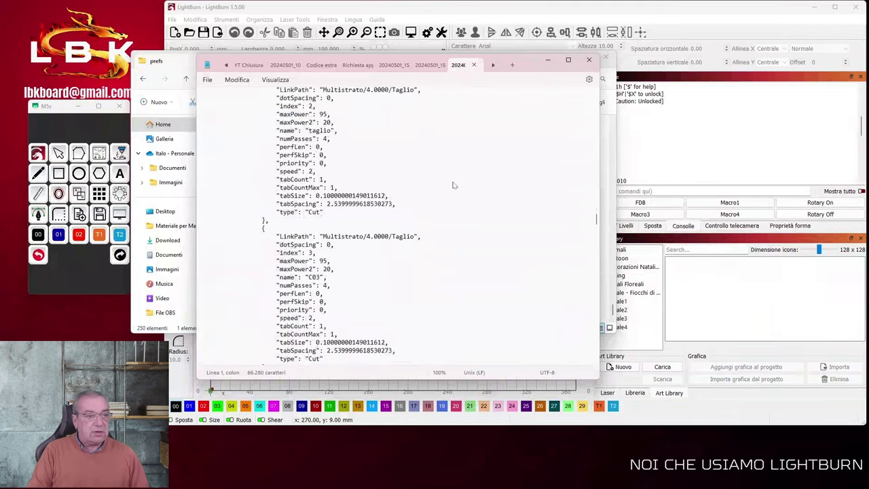
# - Close the preferences file in Notepad and copy the backup 20240502_114825.lbprefs from the prefs folder
pyautogui.click(588, 60)
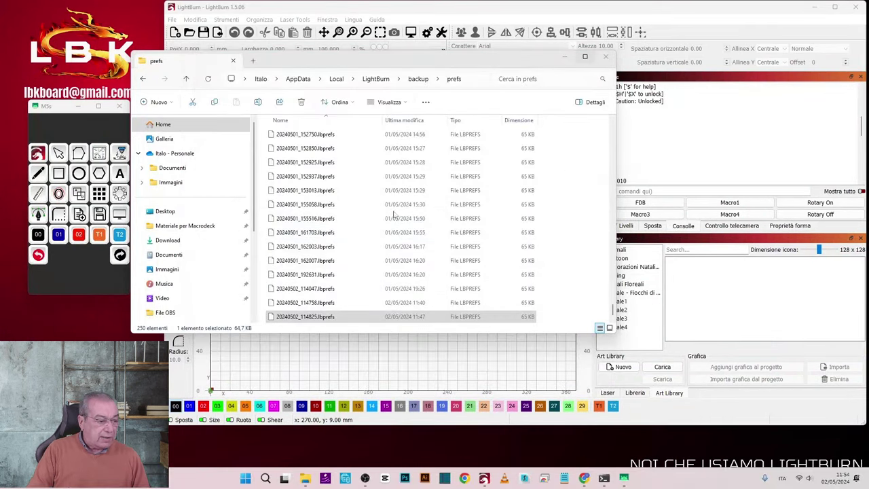
pyautogui.moveTo(375, 68); pyautogui.dragTo(427, 72)
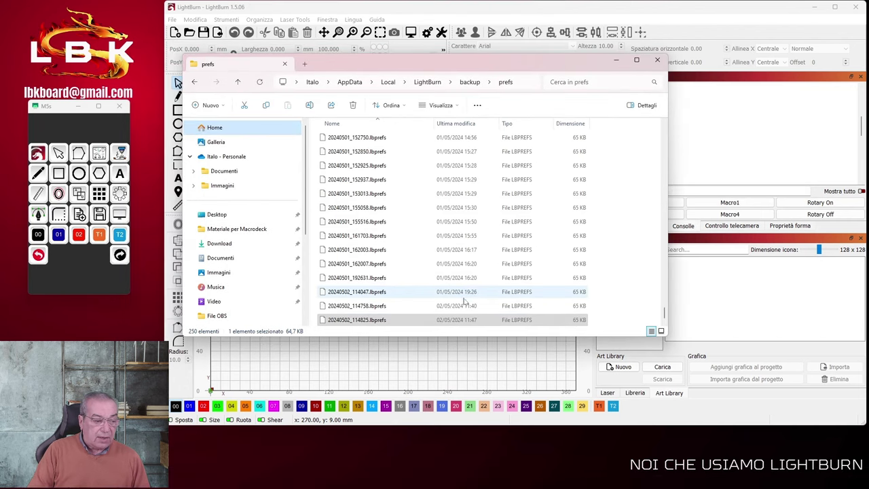
pyautogui.rightClick(424, 322)
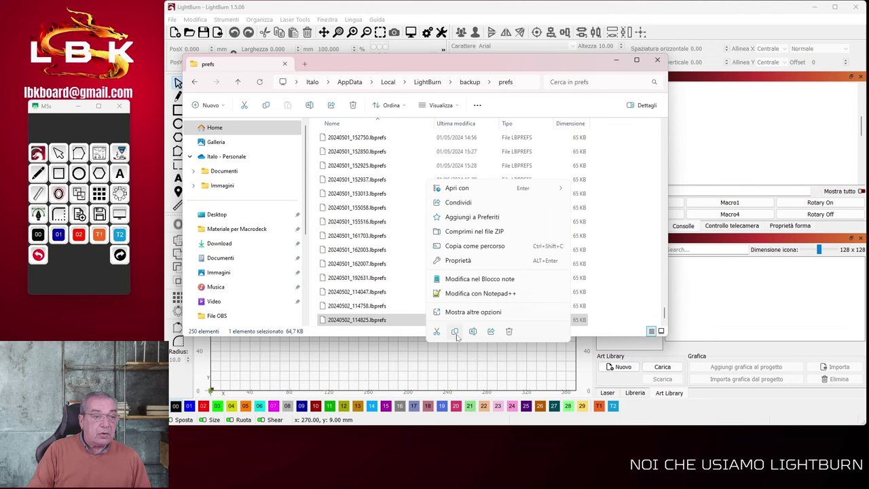
pyautogui.click(456, 333)
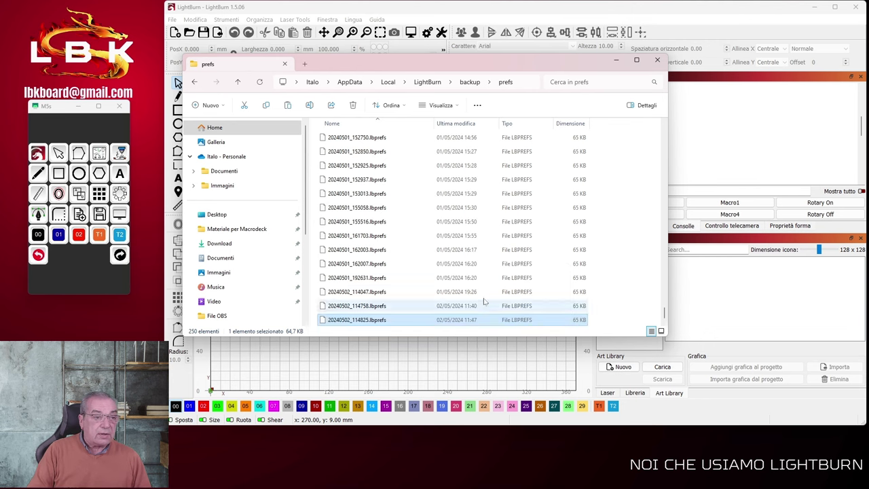
pyautogui.click(617, 61)
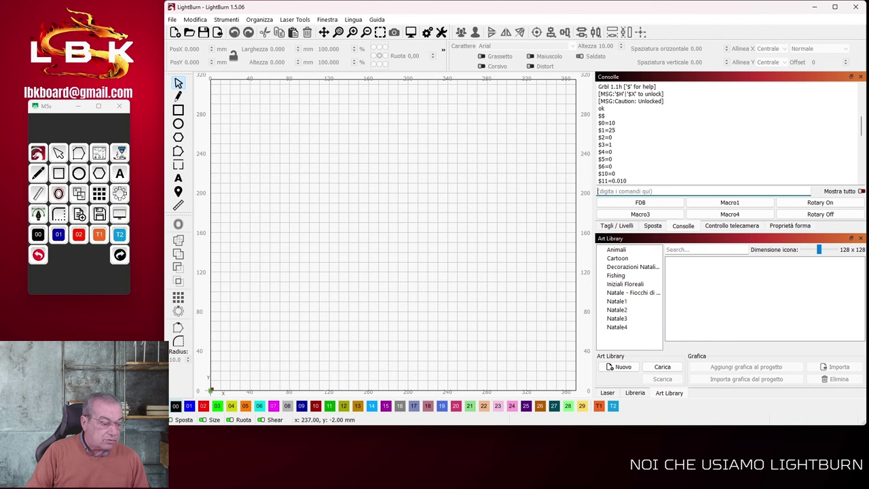
# - Return to the prefs window in File Explorer and open the Lightburn folder on the Desktop
pyautogui.moveTo(577, 486)
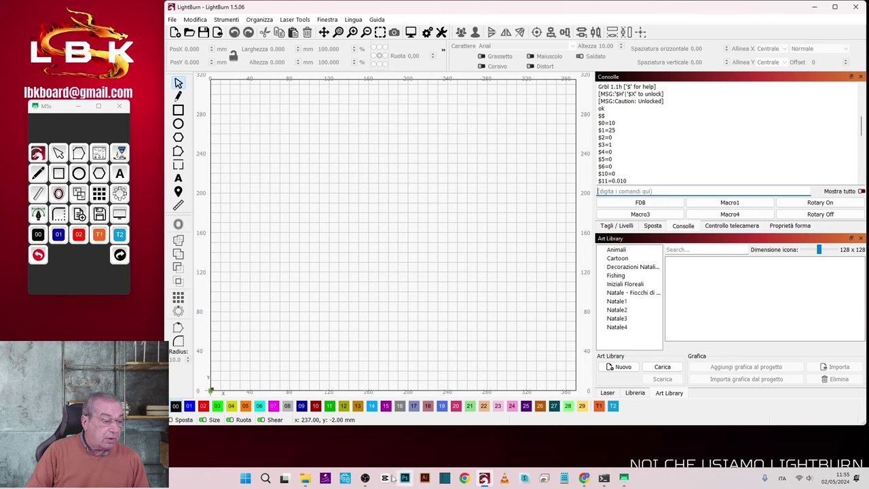
pyautogui.click(305, 479)
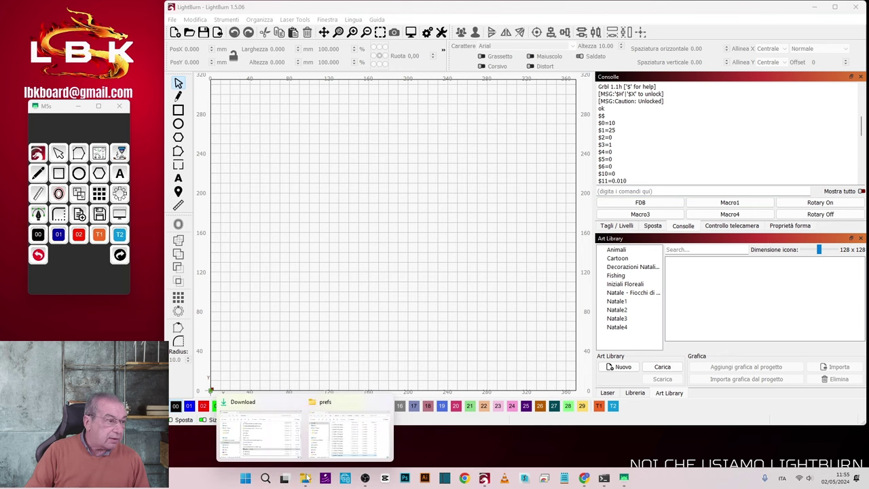
pyautogui.click(323, 440)
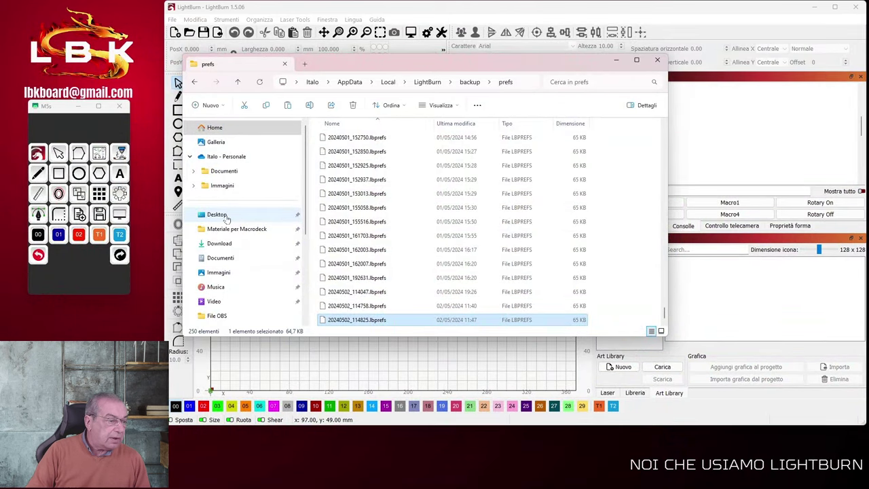
pyautogui.click(227, 216)
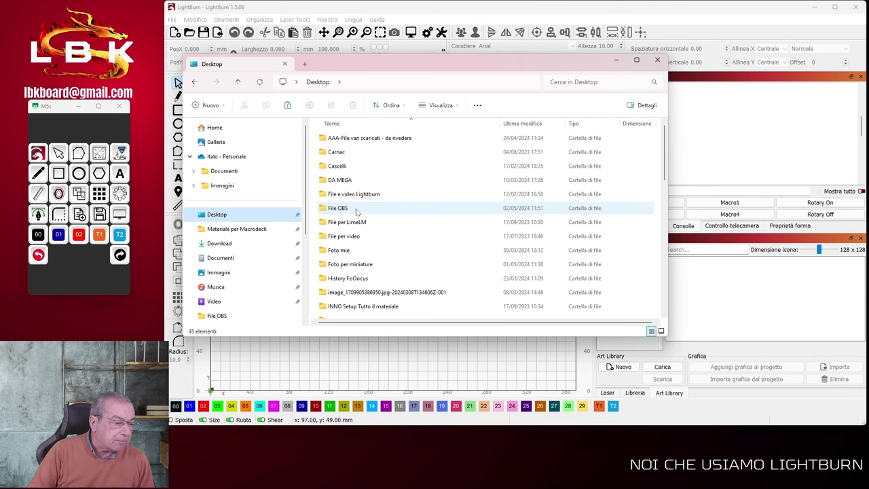
pyautogui.scroll(-2, 360, 234)
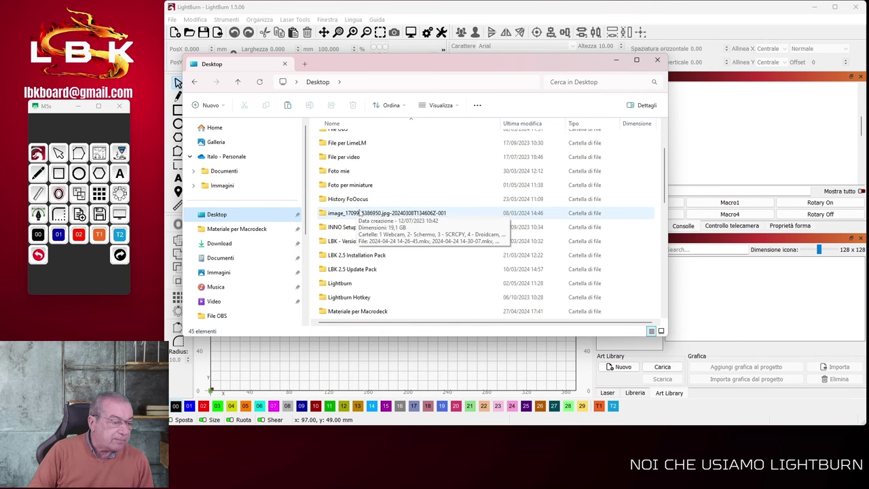
pyautogui.doubleClick(353, 283)
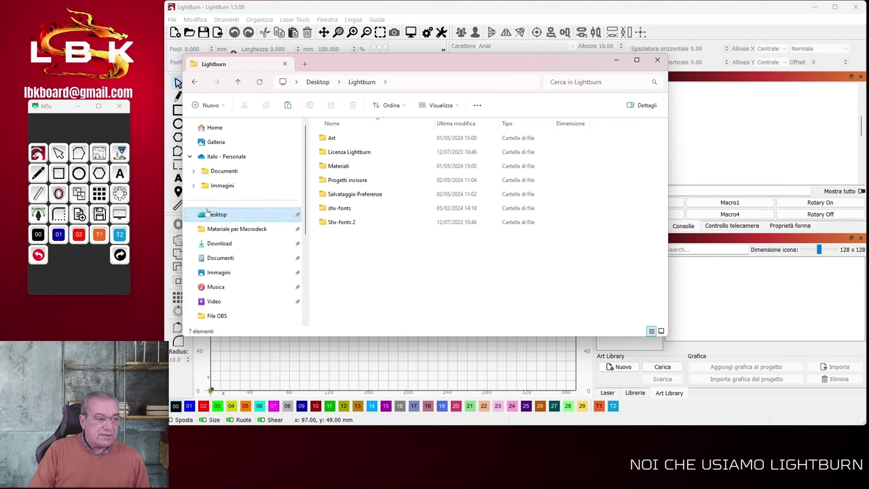
# - Look through the .lbart library files in the Art folder and return to the Lightburn folder
pyautogui.click(370, 139)
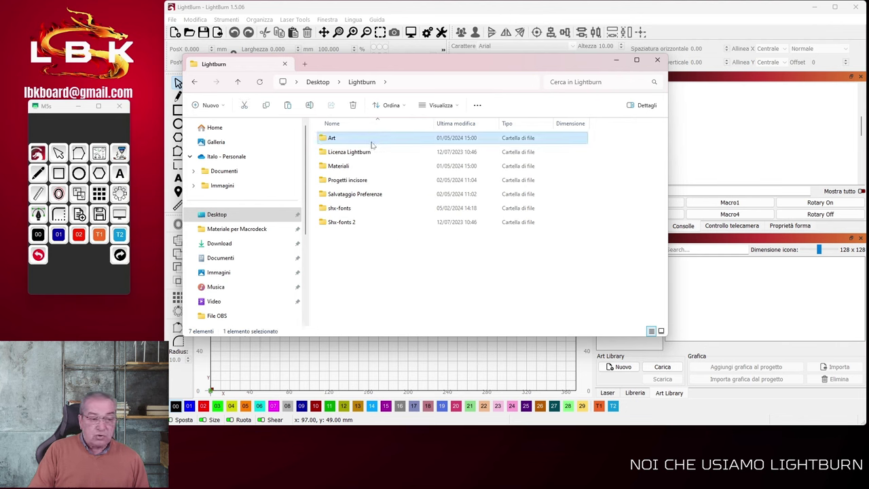
pyautogui.doubleClick(371, 141)
pyautogui.scroll(-6, 391, 178)
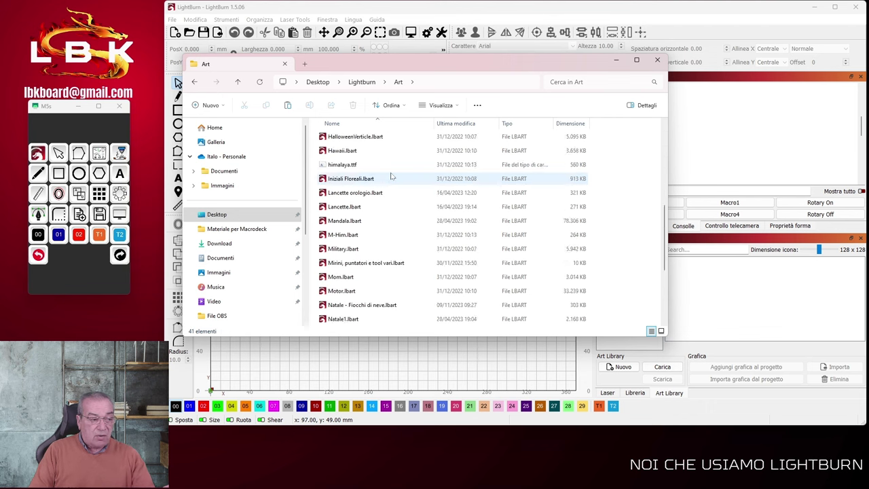
pyautogui.scroll(-2, 391, 177)
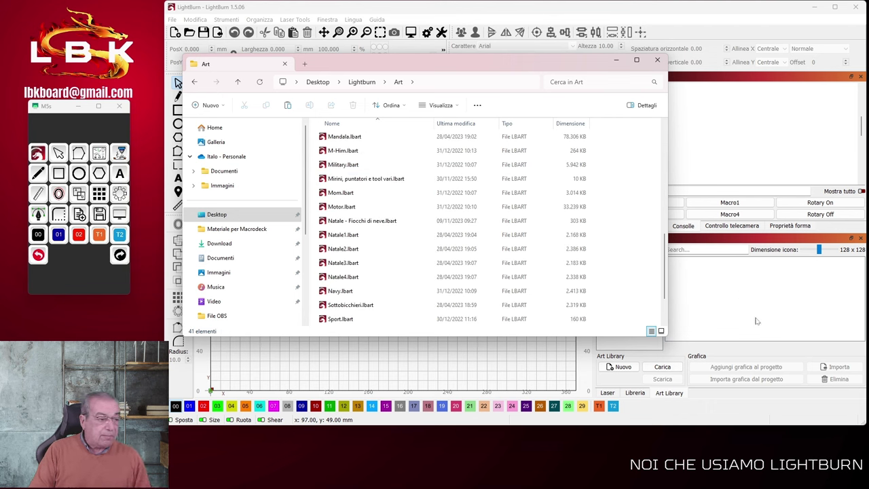
pyautogui.scroll(-2, 394, 155)
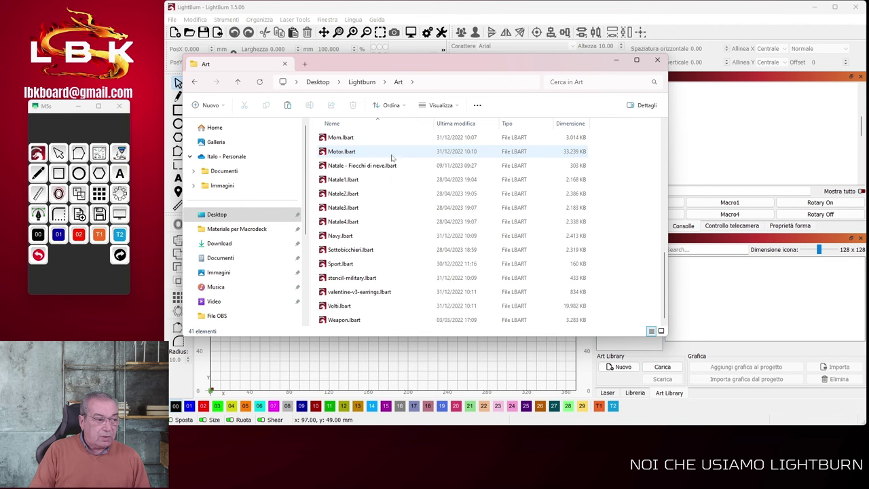
pyautogui.scroll(9, 392, 157)
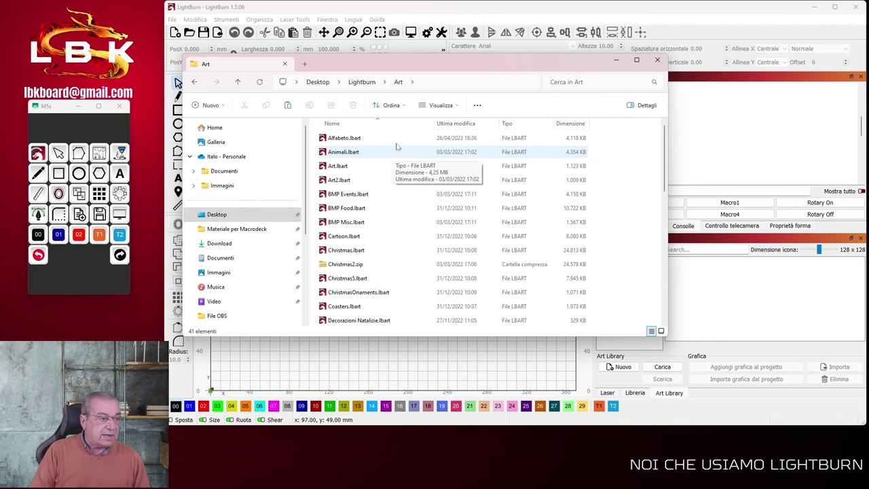
pyautogui.click(362, 82)
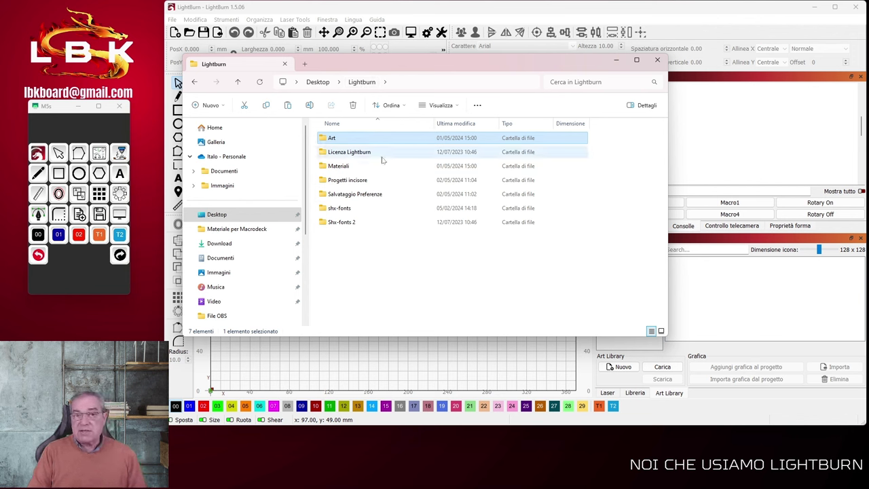
# - View the .clb material library files in the Materiali folder and return to the Lightburn folder
pyautogui.moveTo(382, 151)
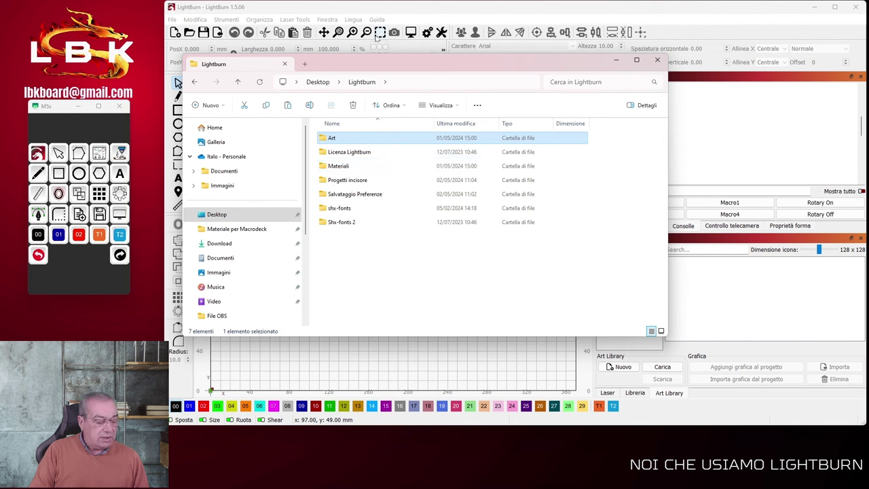
pyautogui.doubleClick(364, 169)
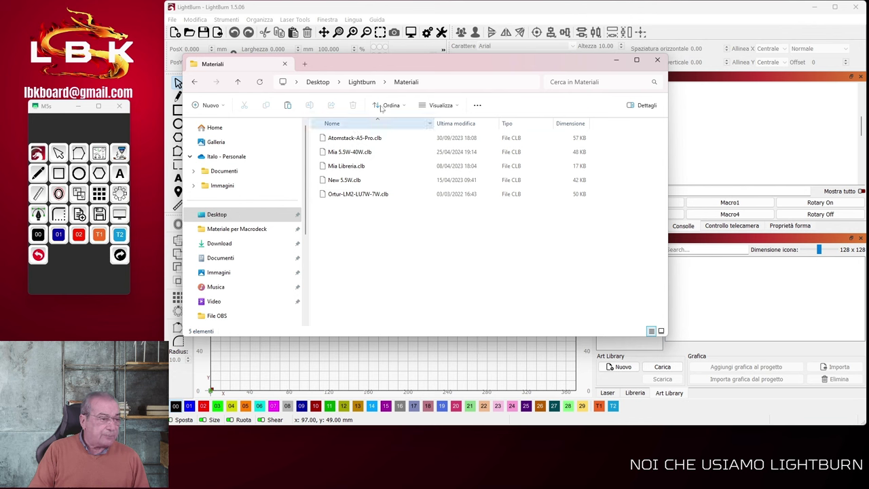
pyautogui.click(368, 84)
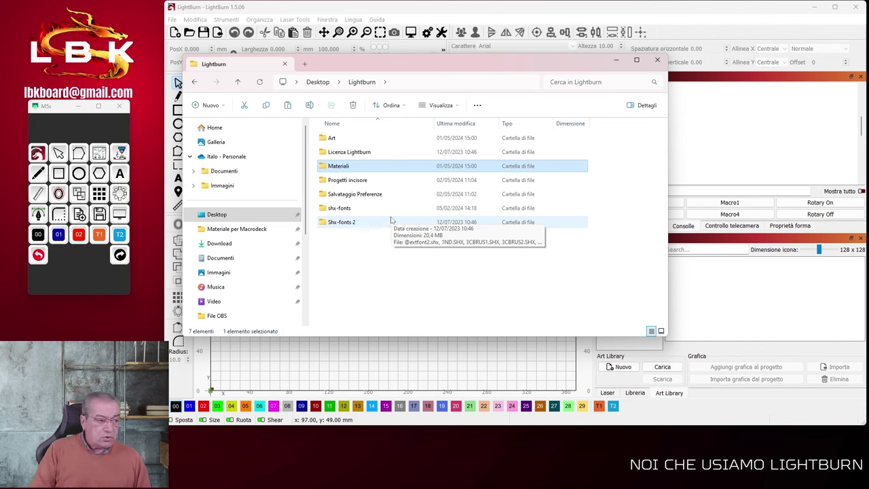
# - Skim the project files in the Progetti incisore folder and return to the Lightburn folder
pyautogui.click(373, 181)
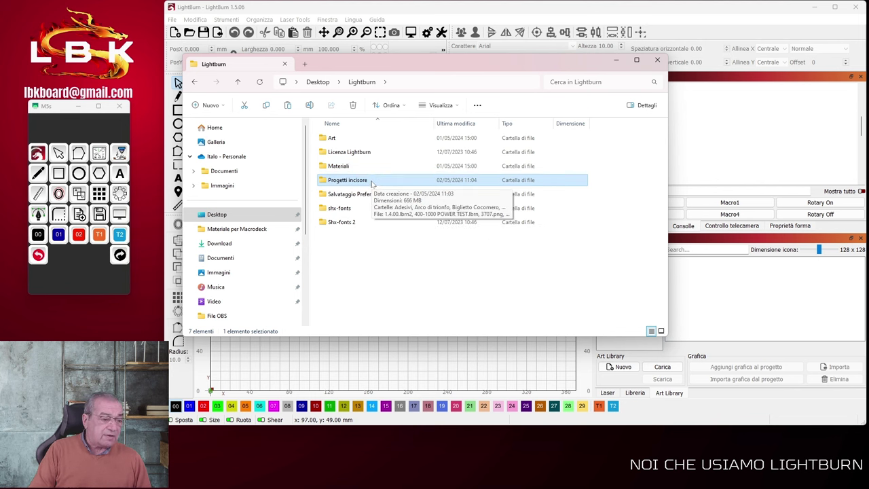
pyautogui.doubleClick(371, 181)
pyautogui.scroll(-4, 370, 196)
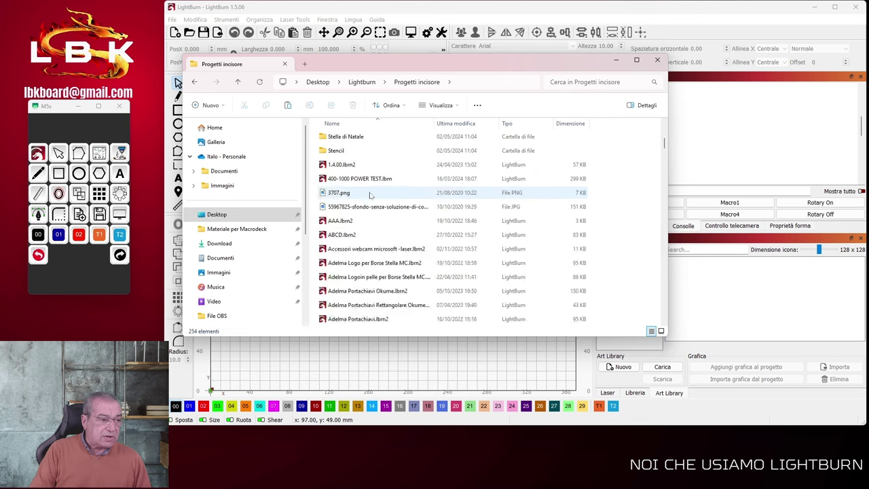
pyautogui.scroll(-20, 370, 196)
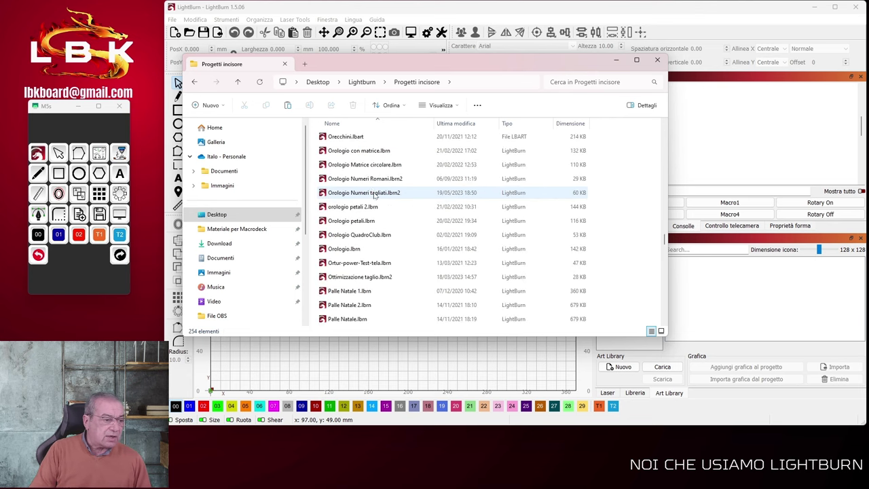
pyautogui.click(361, 82)
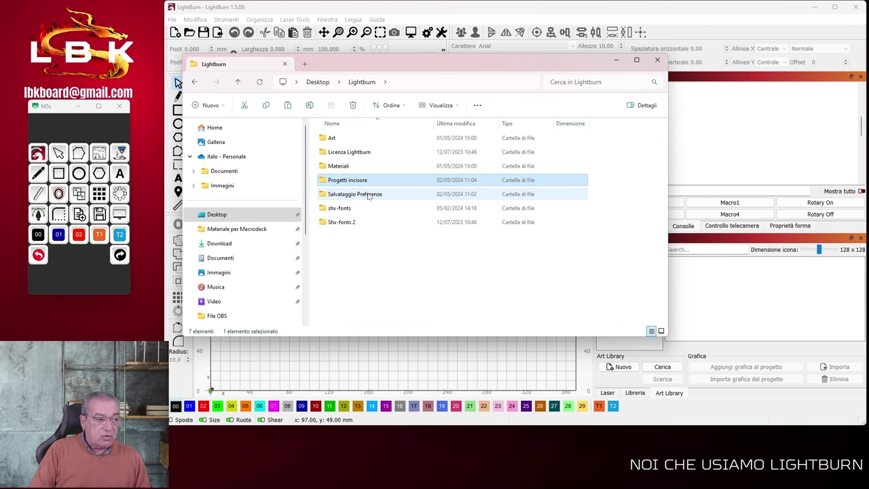
# - Paste the copied 20240502_114825.lbprefs backup into the Salvataggio Preferenze folder and return to the Lightburn folder
pyautogui.doubleClick(367, 195)
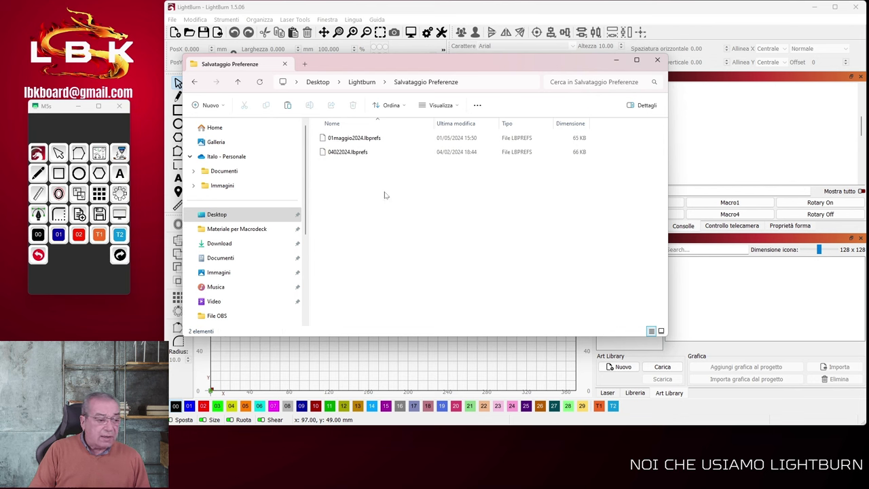
pyautogui.rightClick(393, 207)
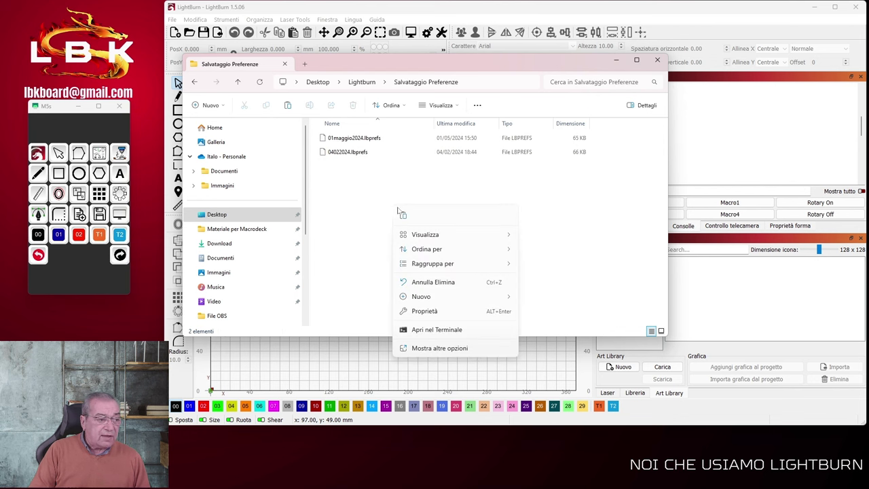
pyautogui.click(403, 216)
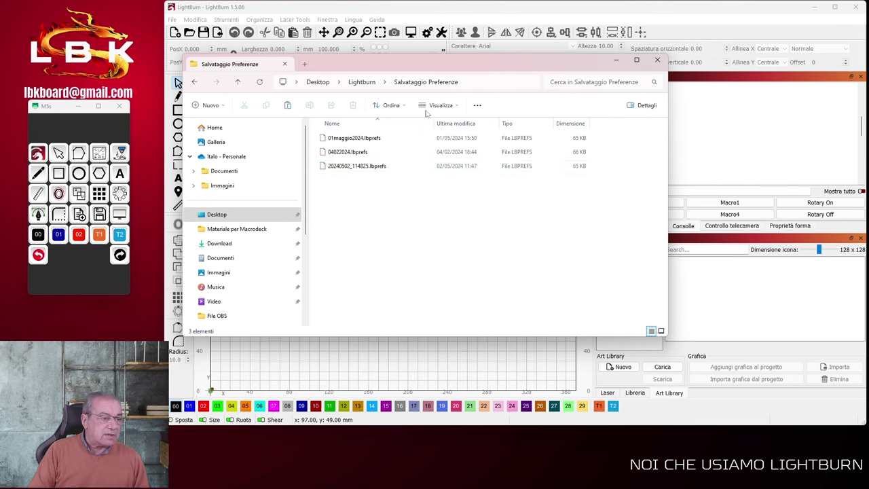
pyautogui.click(371, 82)
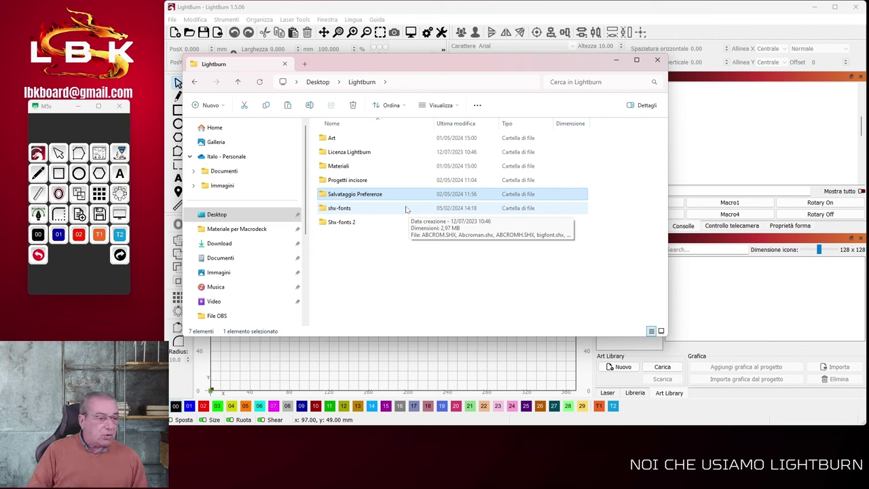
# - Revisit the Art folder to view where its library files are kept, and return to its parent folder
pyautogui.click(513, 249)
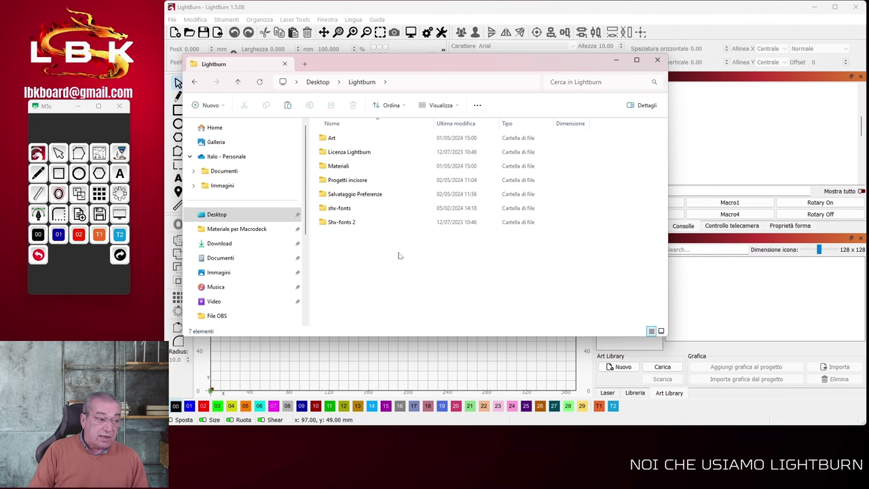
pyautogui.doubleClick(368, 140)
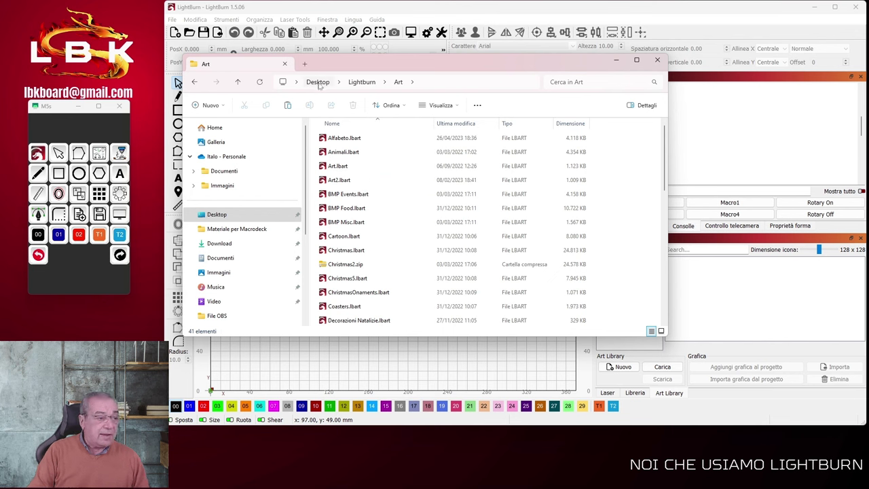
pyautogui.click(359, 82)
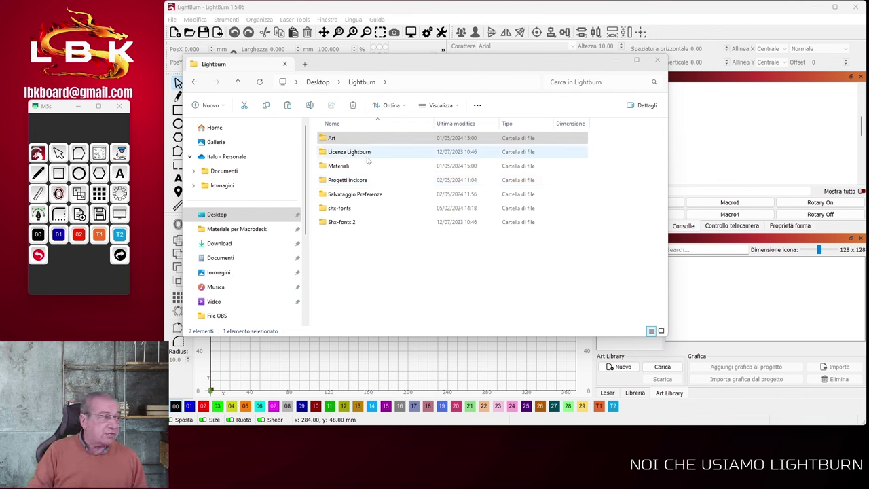
# - Switch to LightBurn, examine the dated backups offered by Load Prefs Backup, and close the dialog without loading any
pyautogui.click(618, 62)
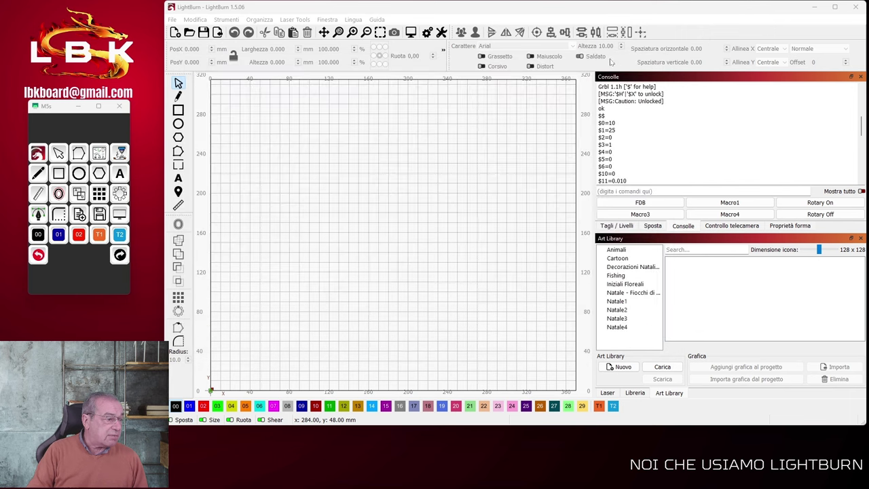
pyautogui.click(172, 19)
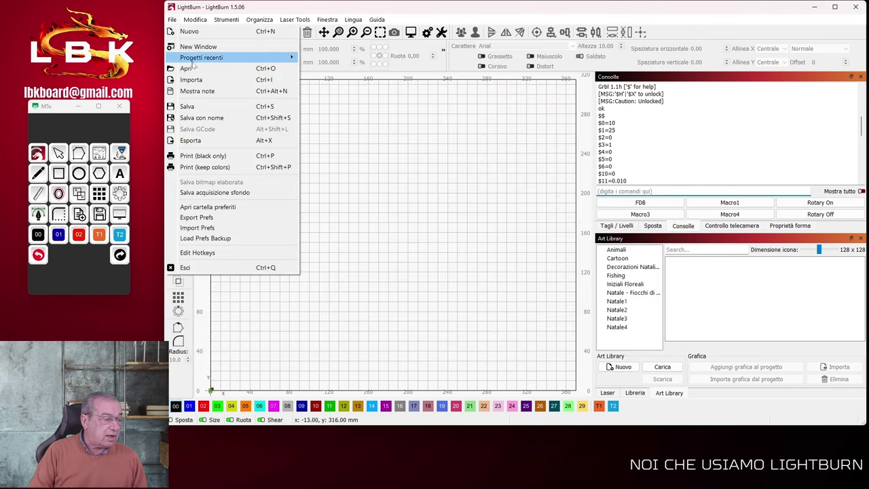
pyautogui.click(197, 239)
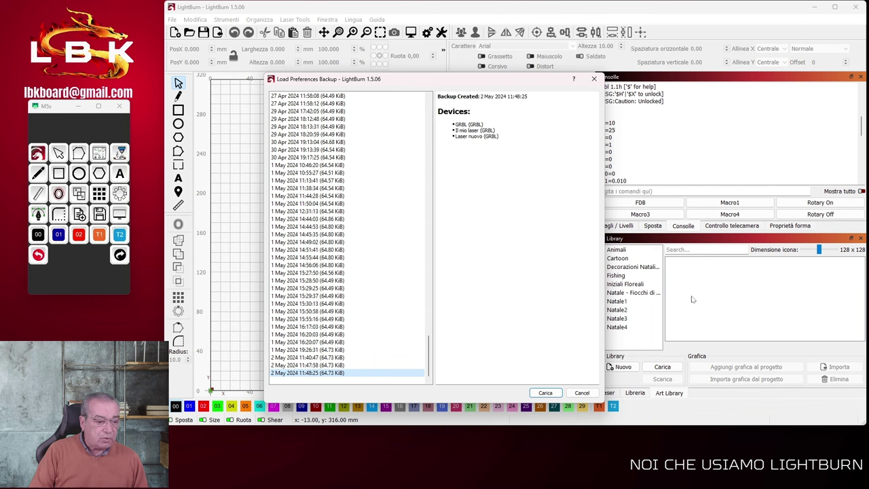
pyautogui.click(594, 80)
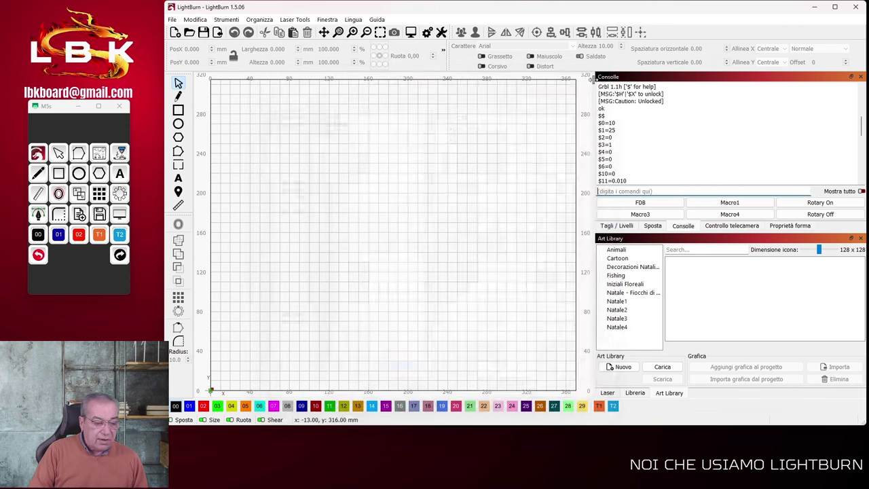
# - Show the Laser controls and review the list of configured laser devices, keeping GRBL selected
pyautogui.click(607, 394)
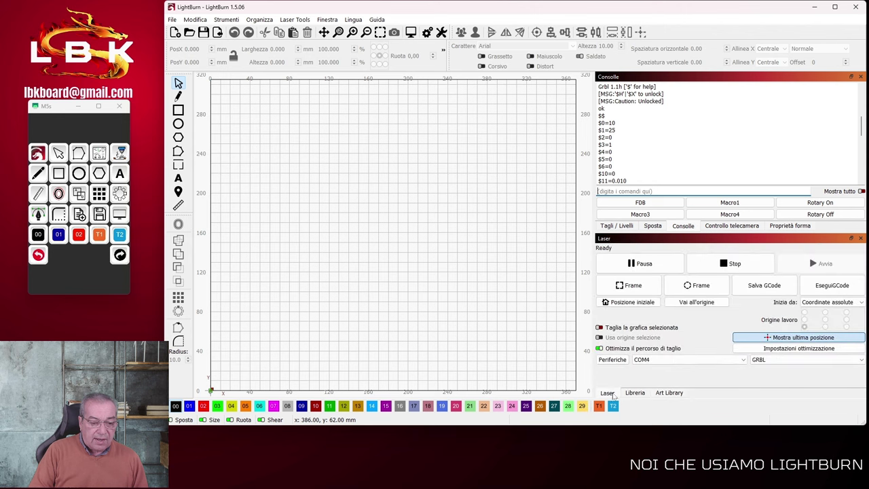
pyautogui.click(850, 359)
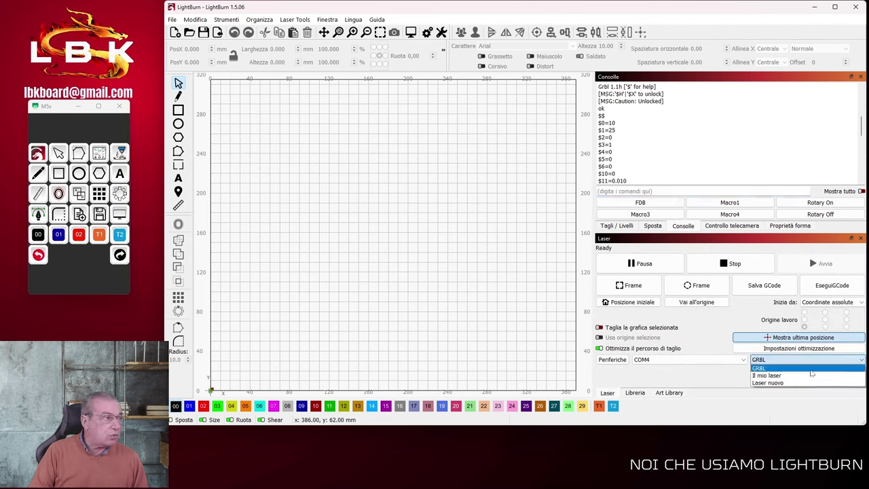
pyautogui.click(407, 203)
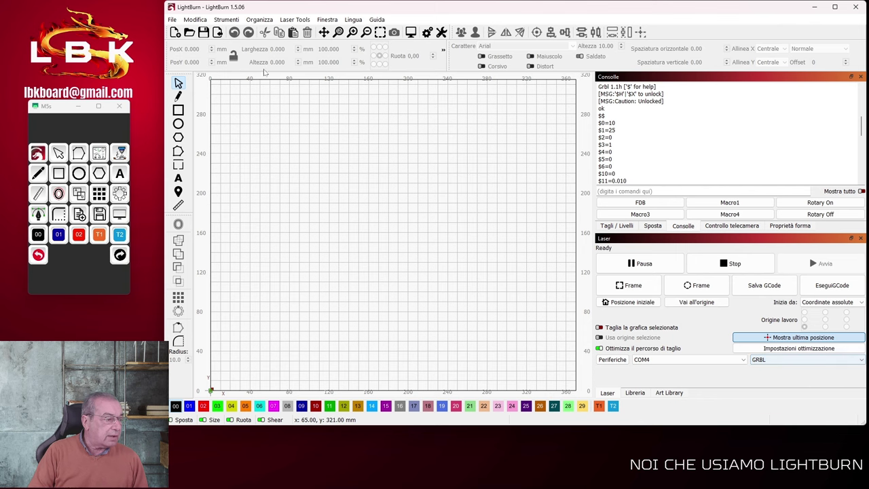
# - Review the devices stored in the 2 May 2024 11:48:25 preferences backup and close the dialog without loading it
pyautogui.click(174, 21)
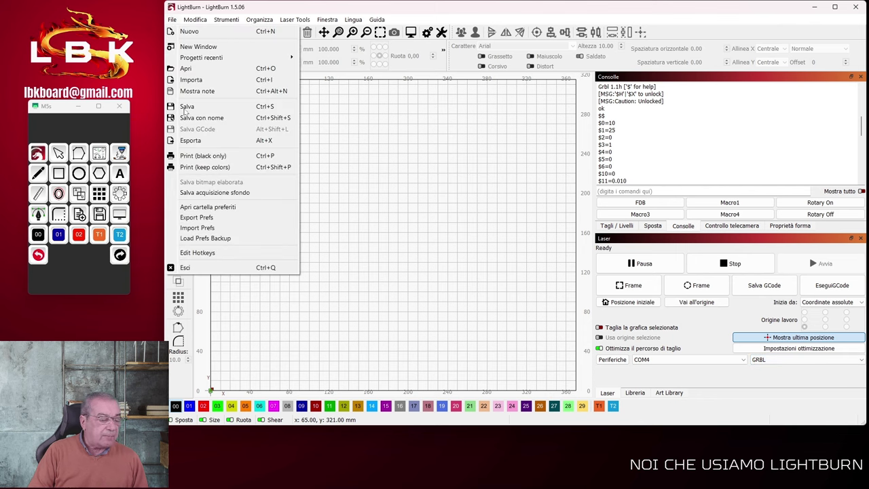
pyautogui.click(205, 238)
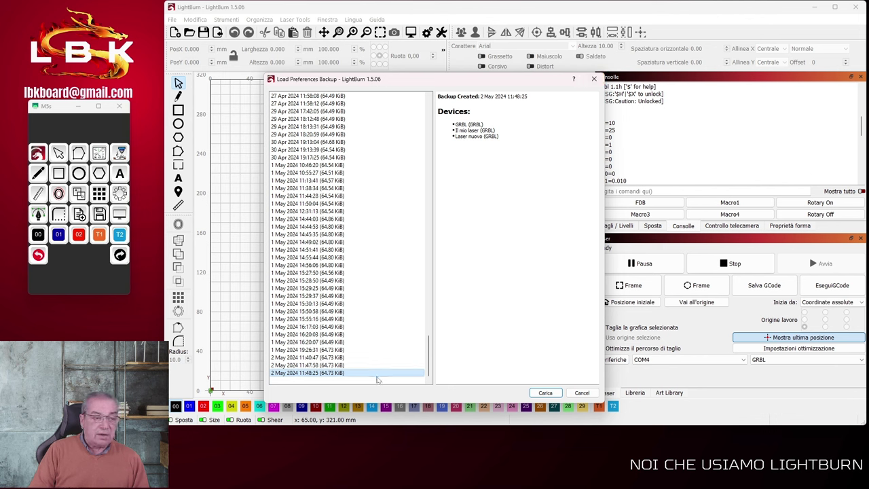
pyautogui.click(595, 80)
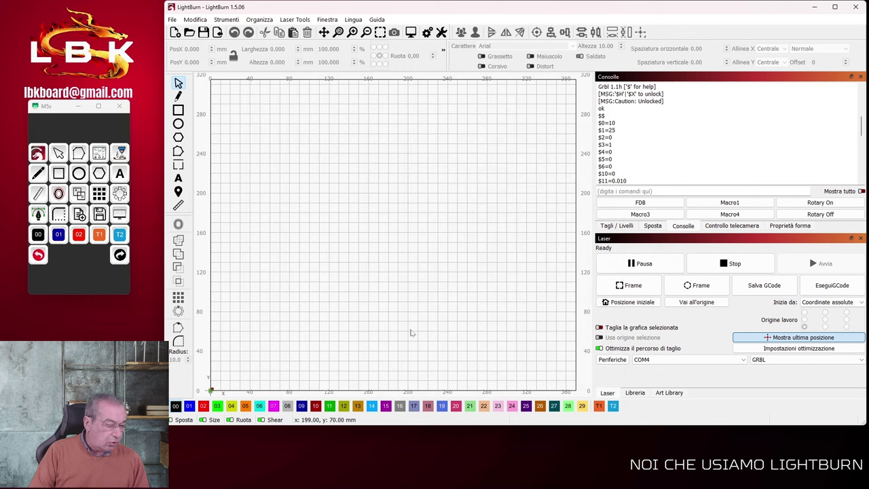
# - Switch to the Lightburn folder in File Explorer and check the size in the properties of the Progetti incisore folder
pyautogui.moveTo(397, 486)
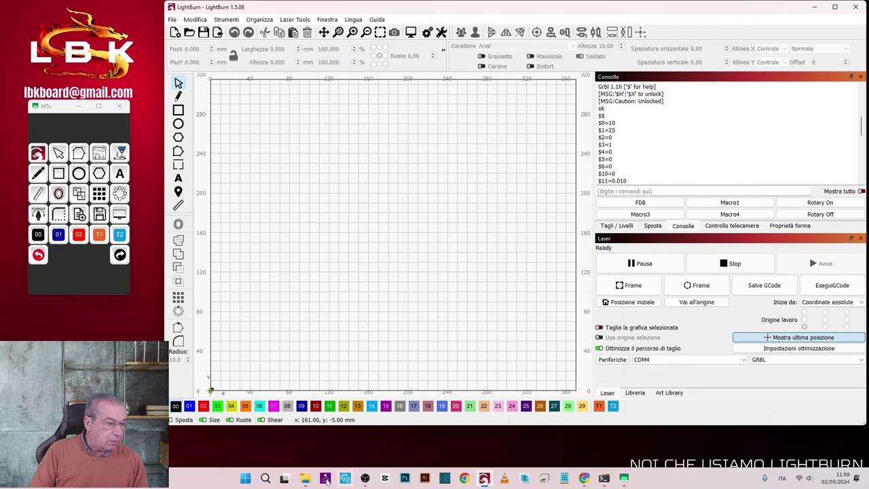
pyautogui.moveTo(305, 484)
pyautogui.click(326, 435)
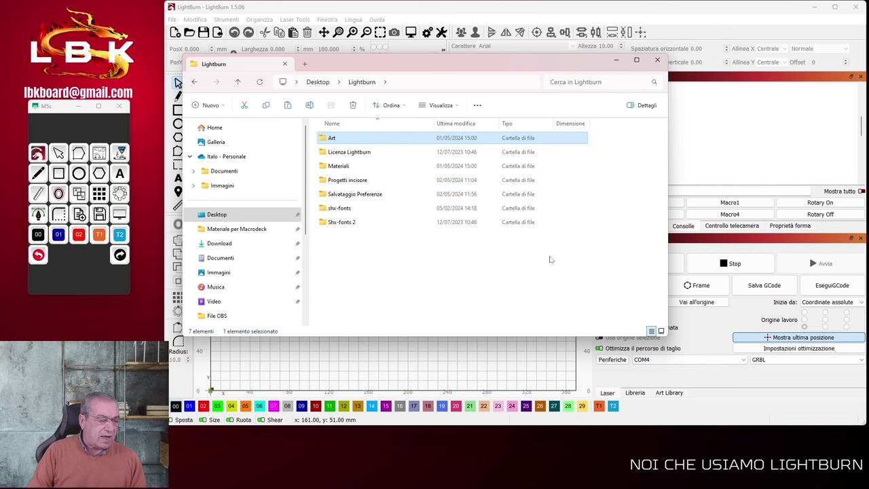
pyautogui.rightClick(506, 183)
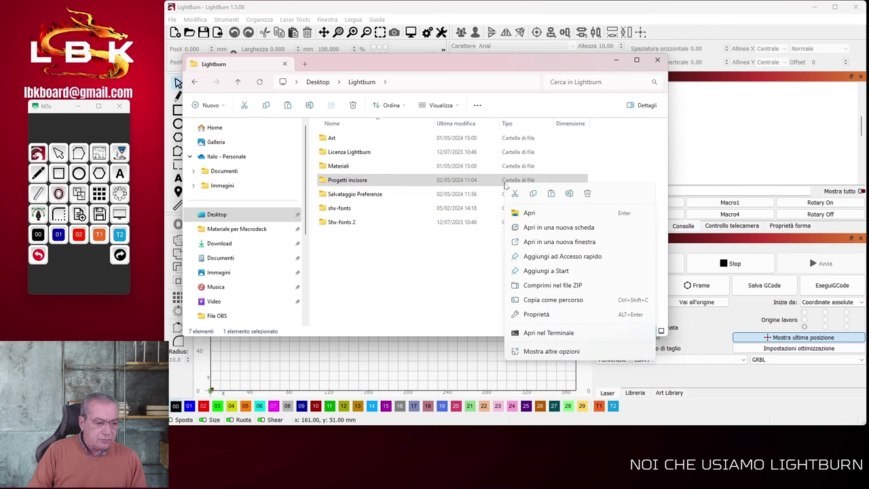
pyautogui.click(537, 313)
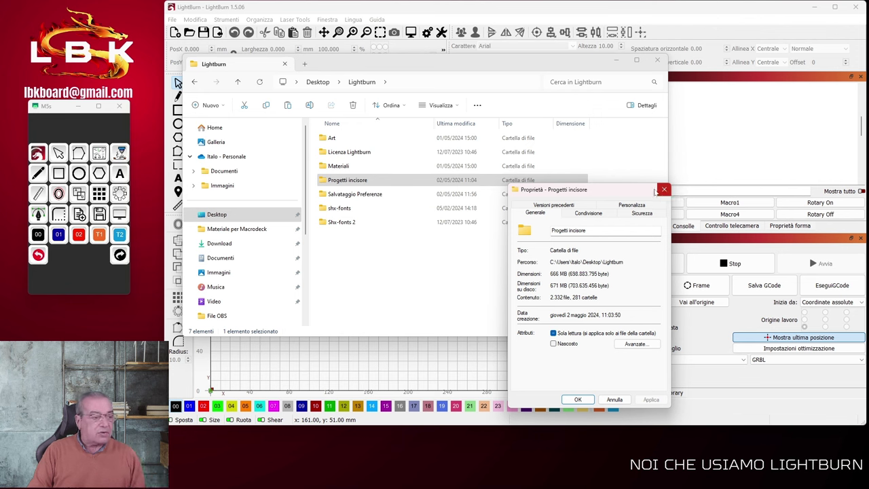
# - Check the combined size of all folders inside the Lightburn folder in their properties, and clear the selection
pyautogui.click(389, 252)
pyautogui.moveTo(488, 250); pyautogui.dragTo(358, 140)
pyautogui.rightClick(358, 140)
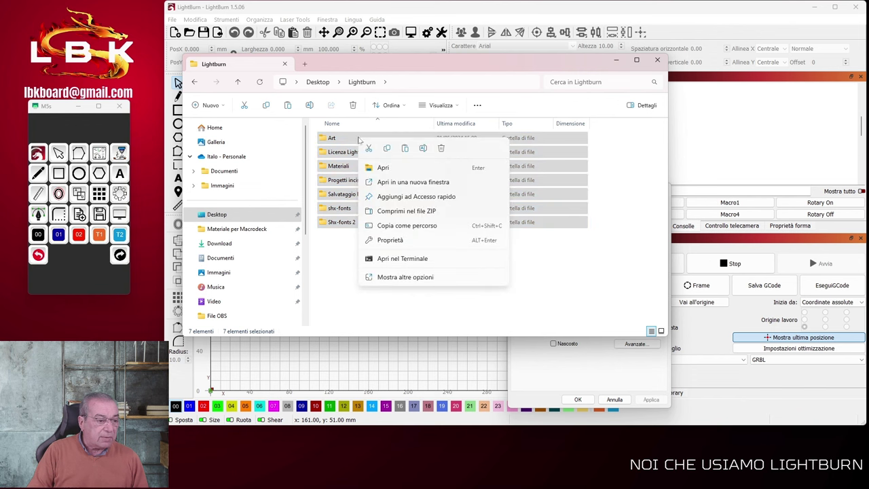
pyautogui.click(392, 240)
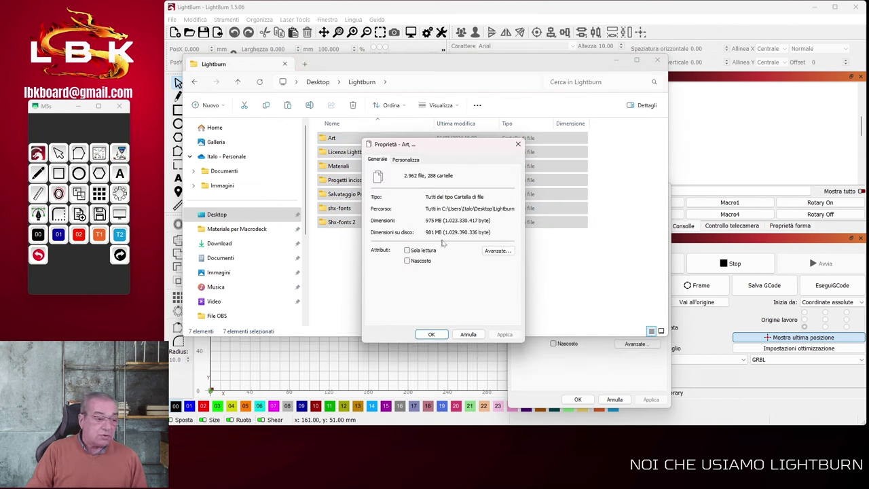
pyautogui.click(432, 335)
pyautogui.click(427, 313)
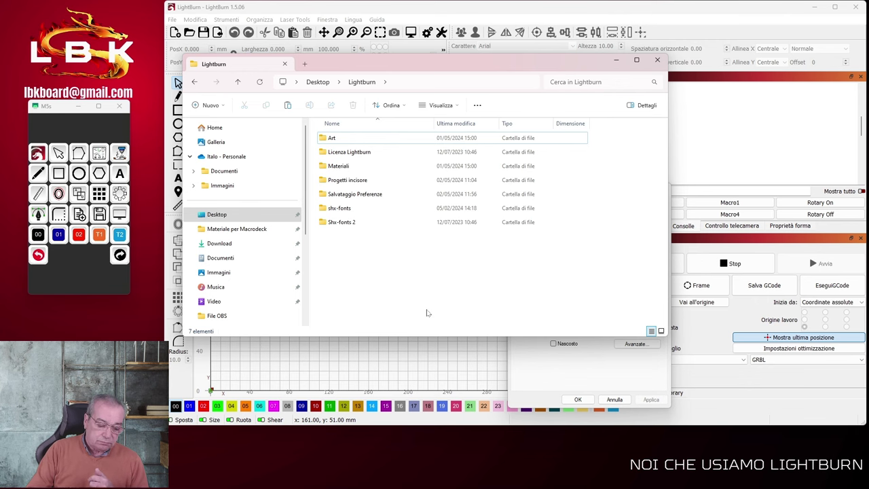
# - Switch to Google Drive to view My Drive as cloud storage, and return to the LightBurn workspace
pyautogui.hotkey('alt', 'Tab')
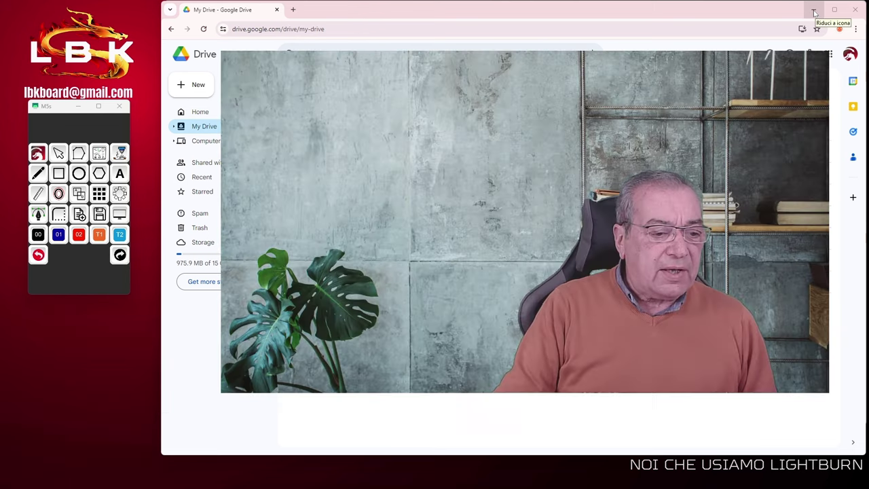
pyautogui.click(815, 12)
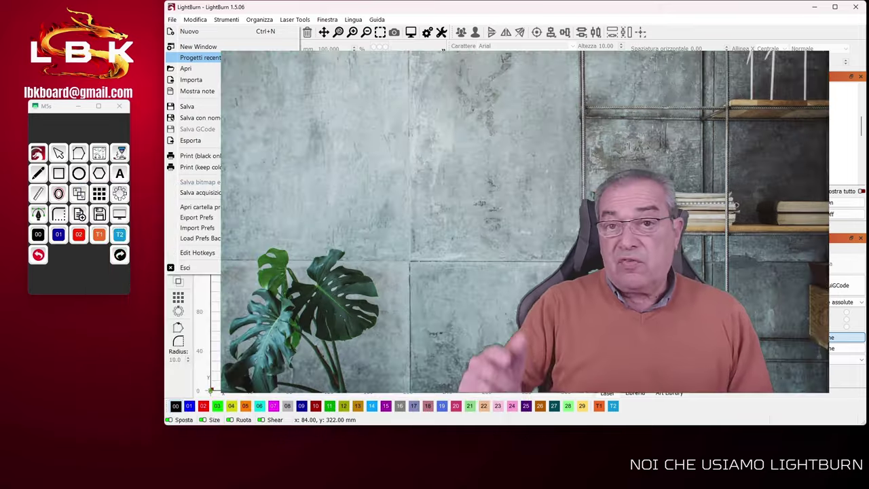
pyautogui.press('Escape')
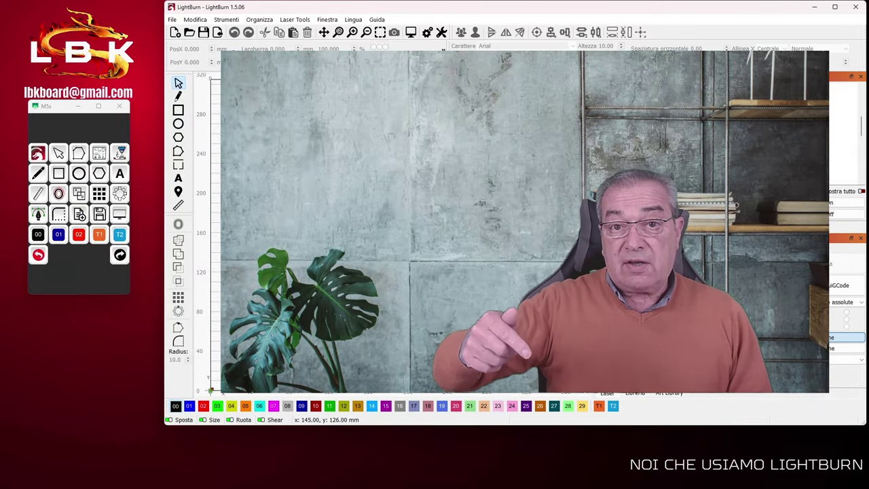